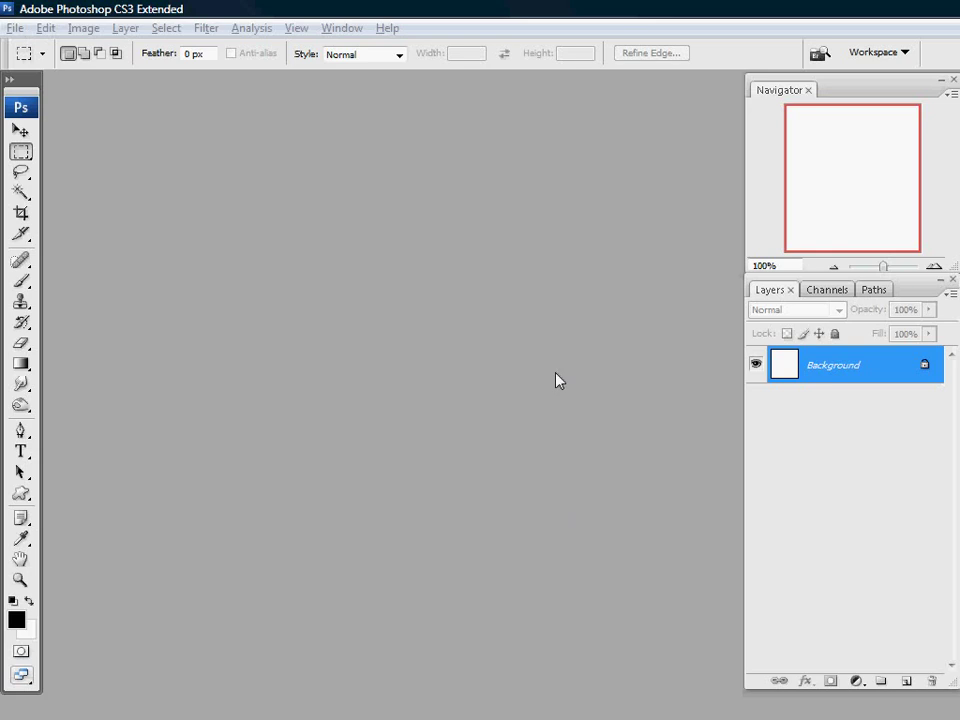
Create a new white 256 × 256 pixel document and enlarge its window
click(15, 28)
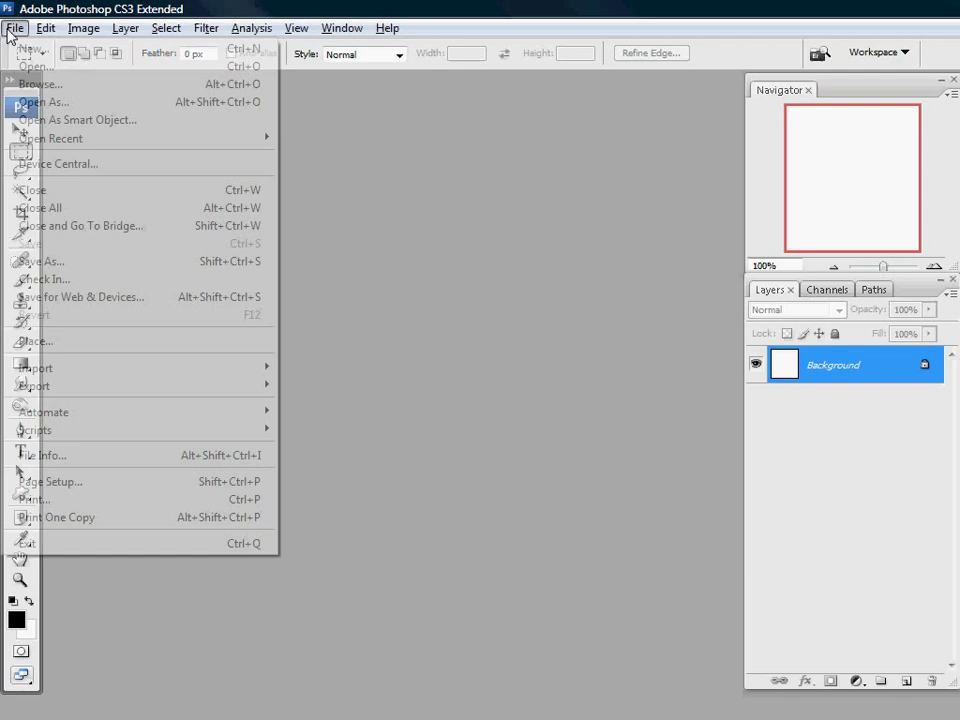
click(20, 58)
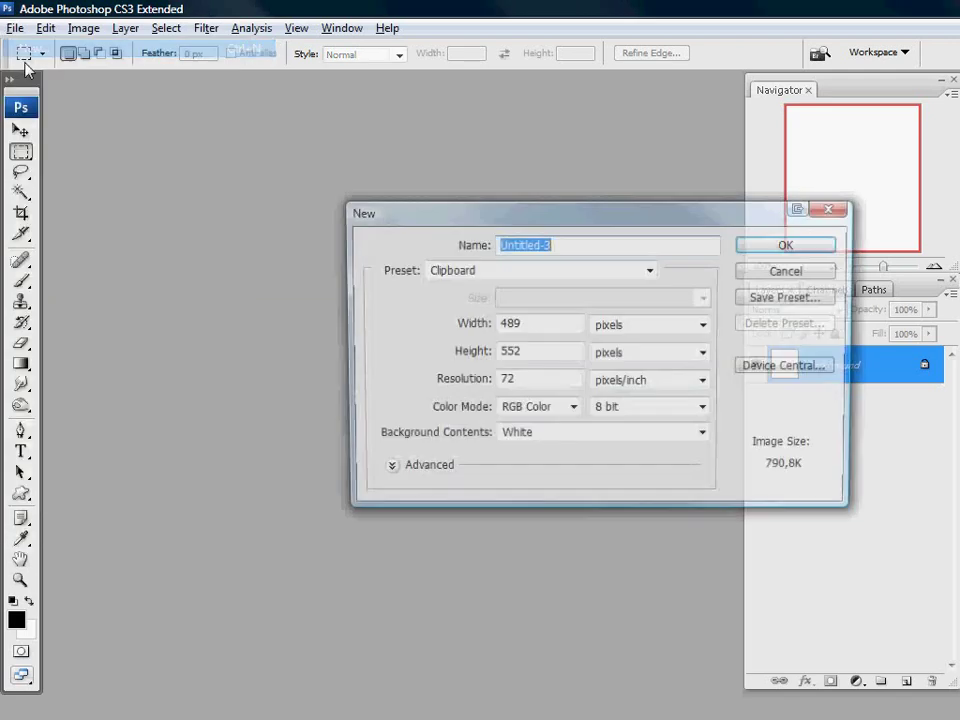
double_click(538, 322)
text(256)
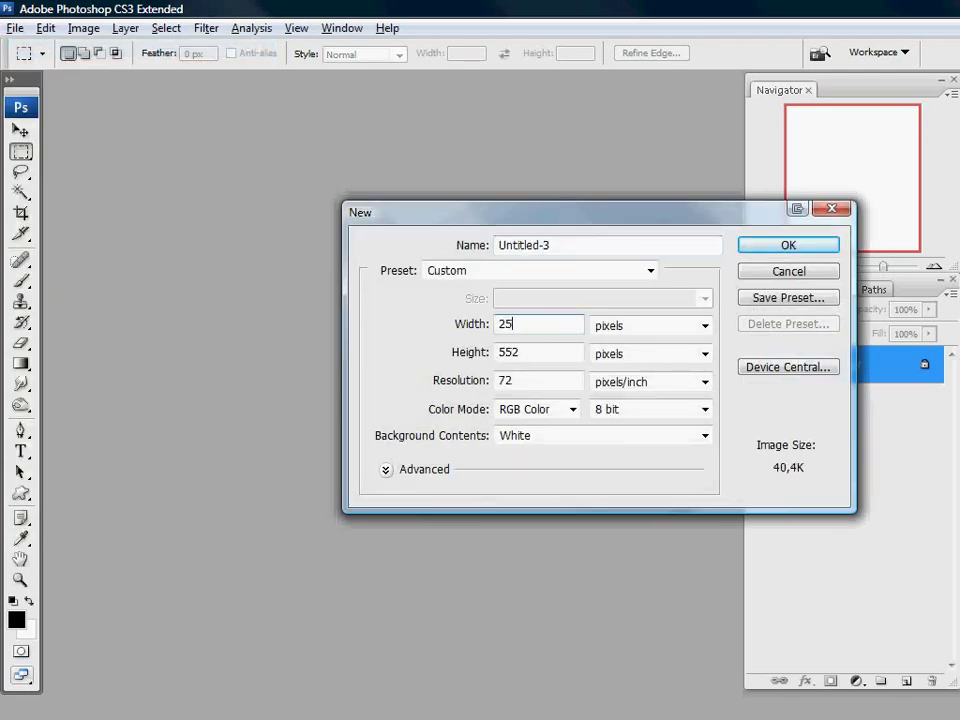
key(Tab)
key(Tab)
text(256)
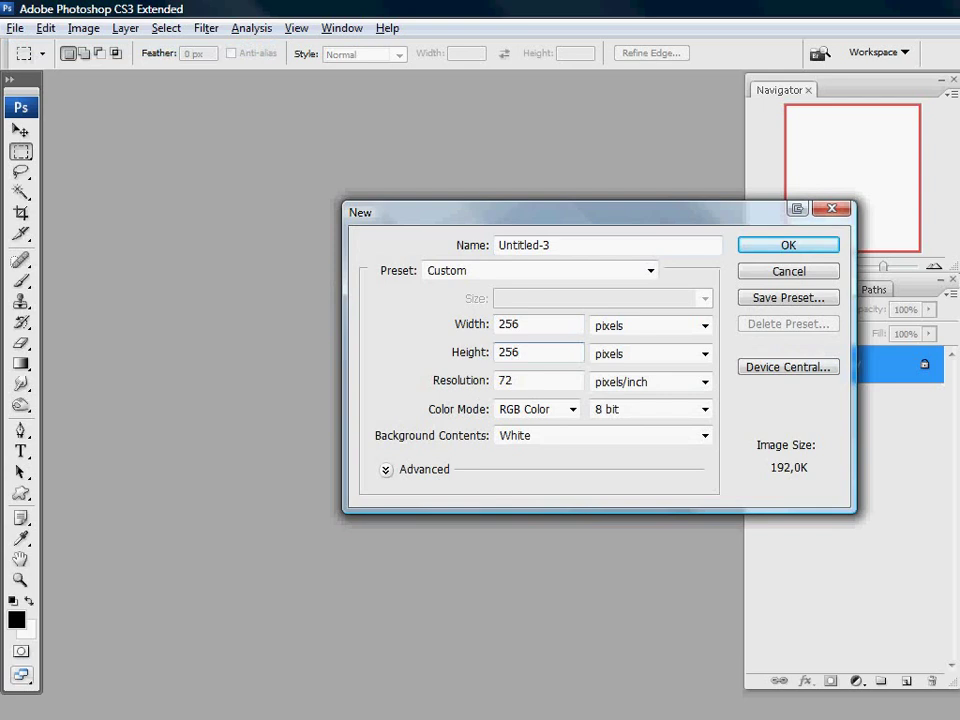
key(Return)
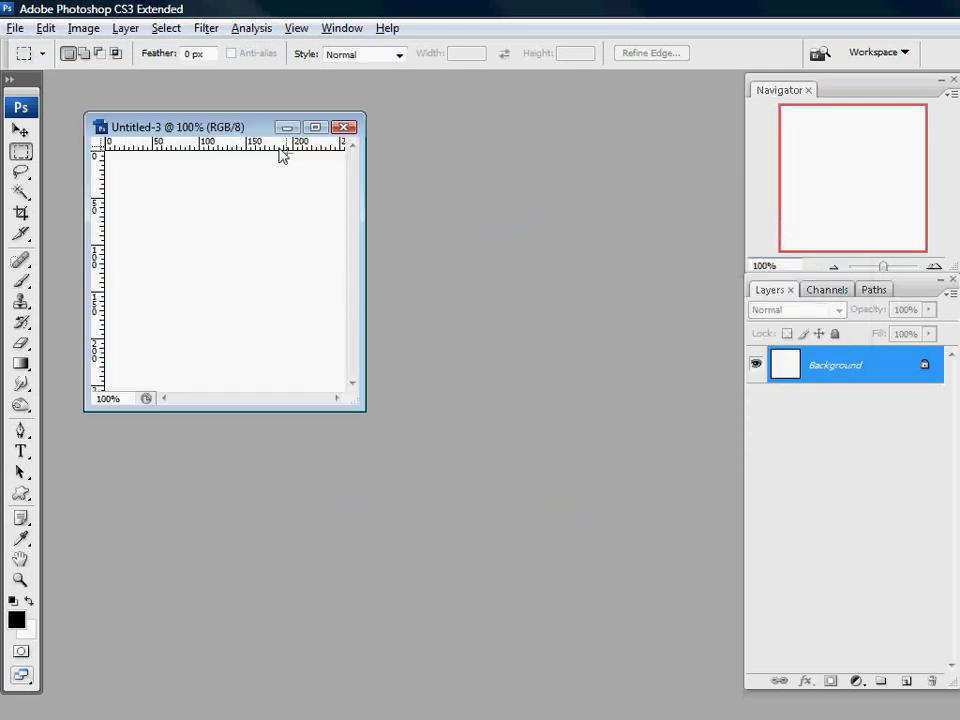
drag(330, 371, 721, 688)
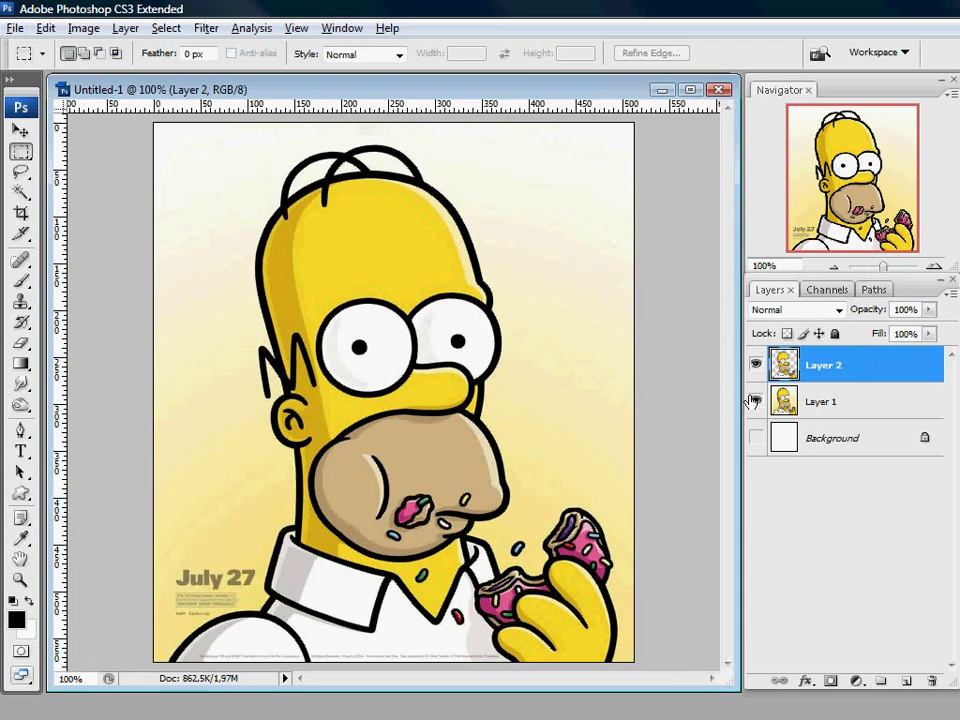
Hide Layer 1, select the cut-out Homer and paste it into Untitled-3
click(756, 402)
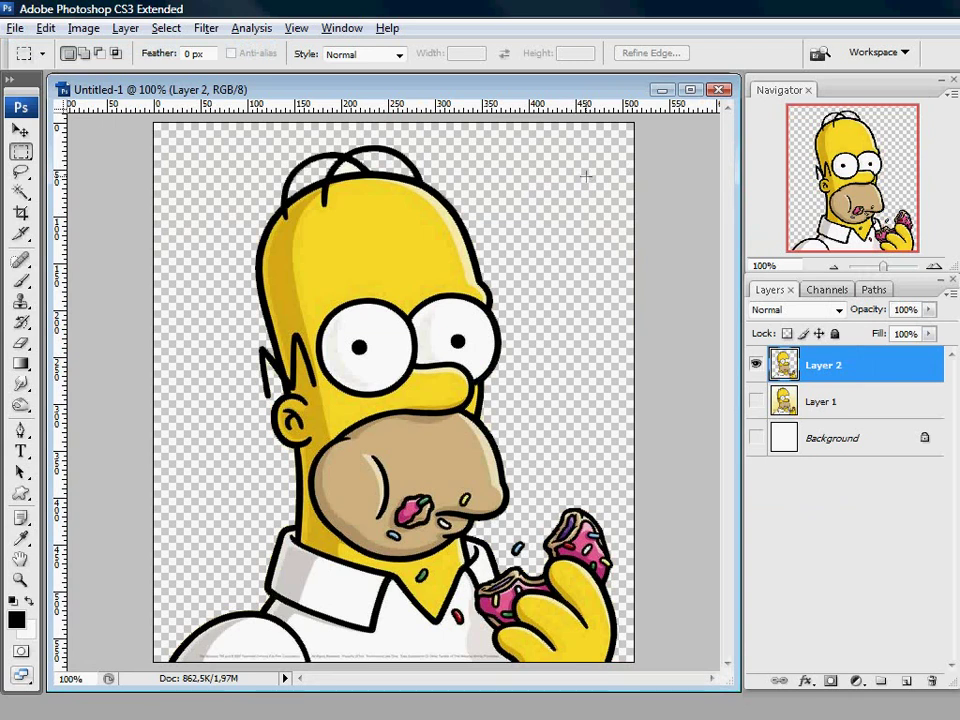
key(ctrl+a)
click(718, 91)
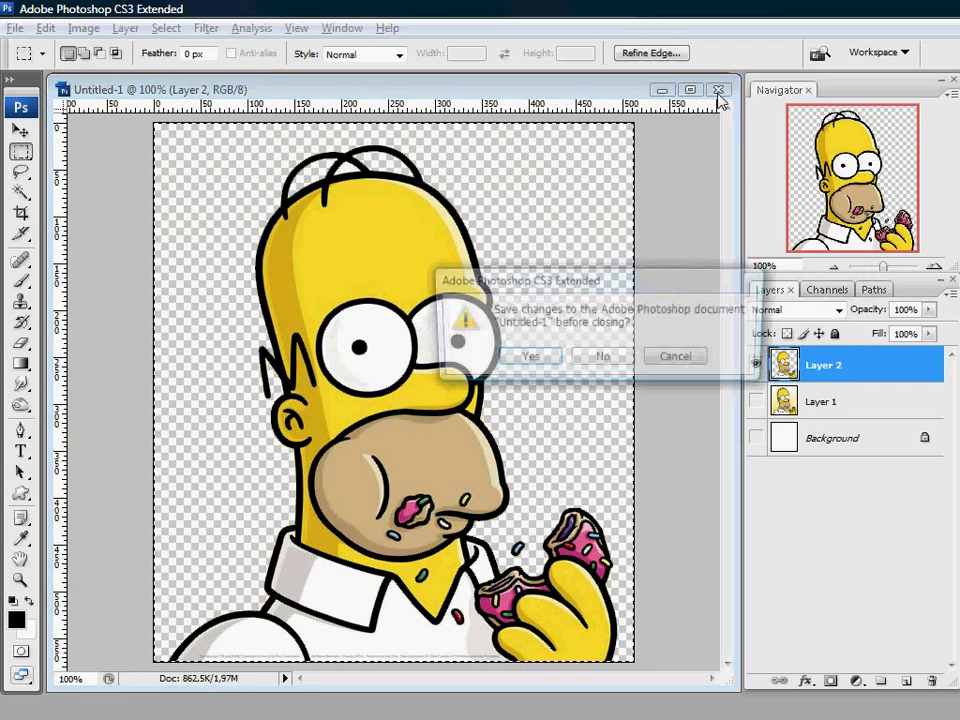
click(682, 358)
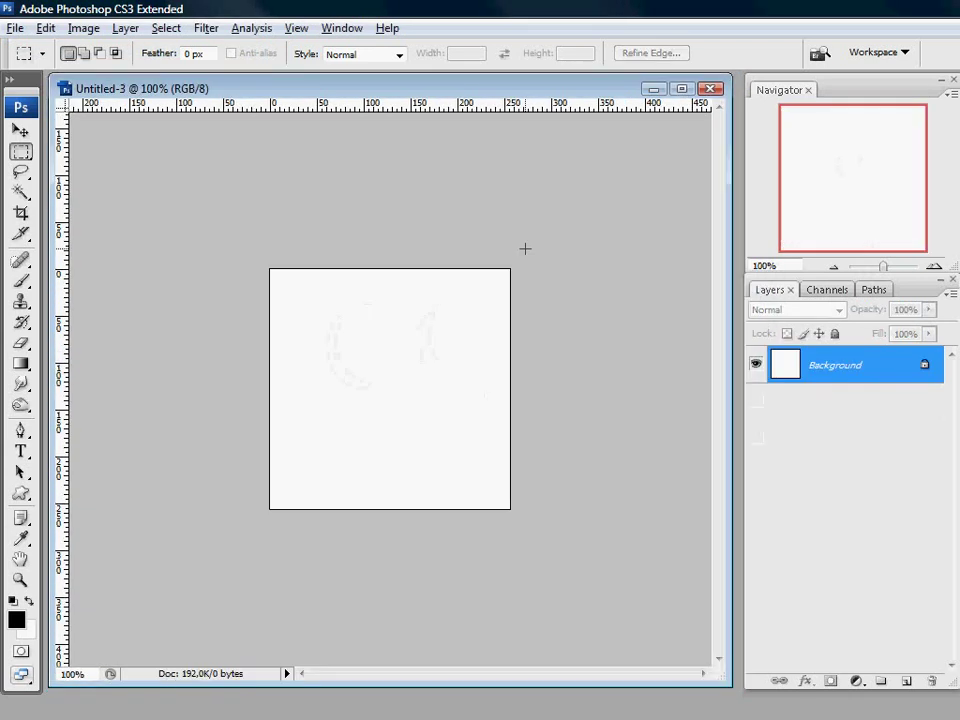
key(ctrl+v)
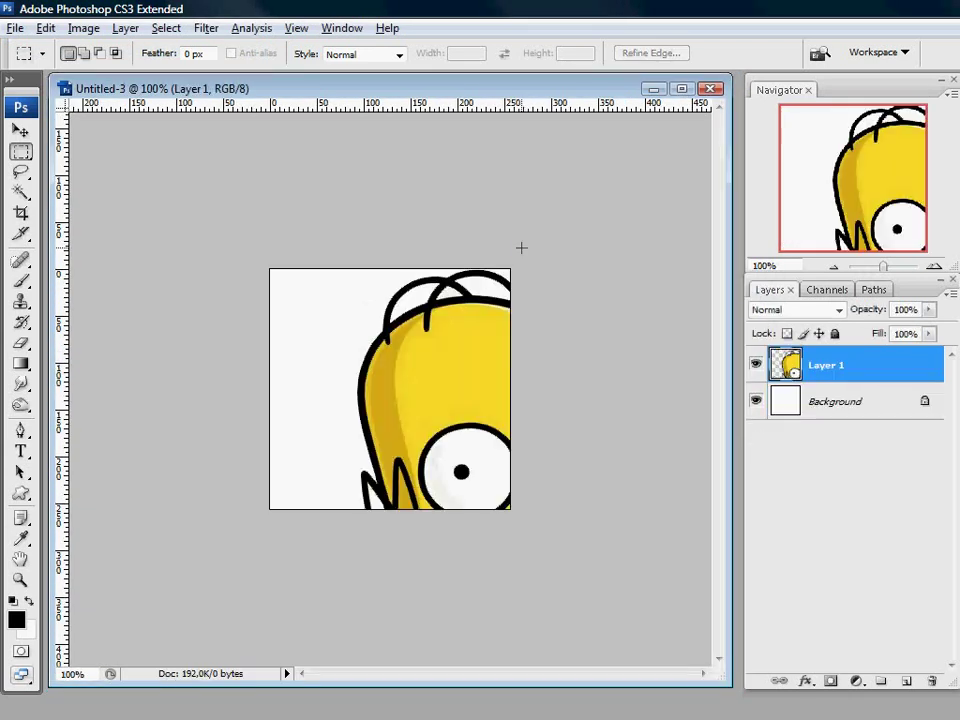
Scale and reposition the pasted Homer to about 46% so he fits the 256 × 256 canvas
key(ctrl+t)
drag(447, 349, 325, 237)
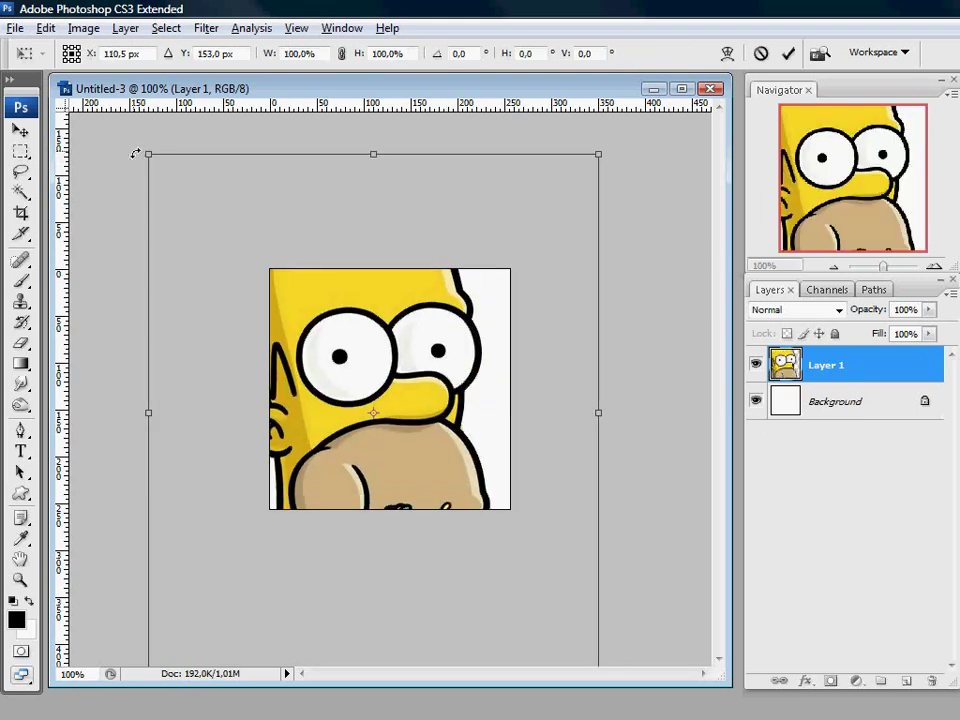
drag(141, 152, 292, 282)
drag(390, 364, 403, 337)
drag(493, 274, 502, 275)
key(Return)
key(m)
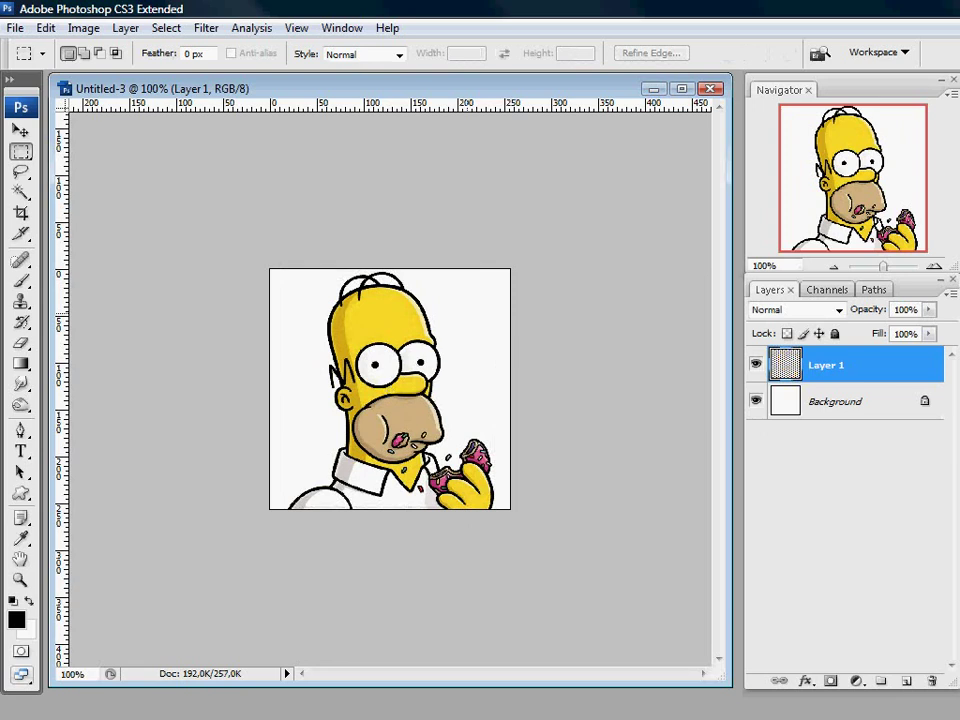
Load Homer's outline from Layer 1, save it as the Alpha 1 channel, then deselect
click(756, 401)
click(756, 401)
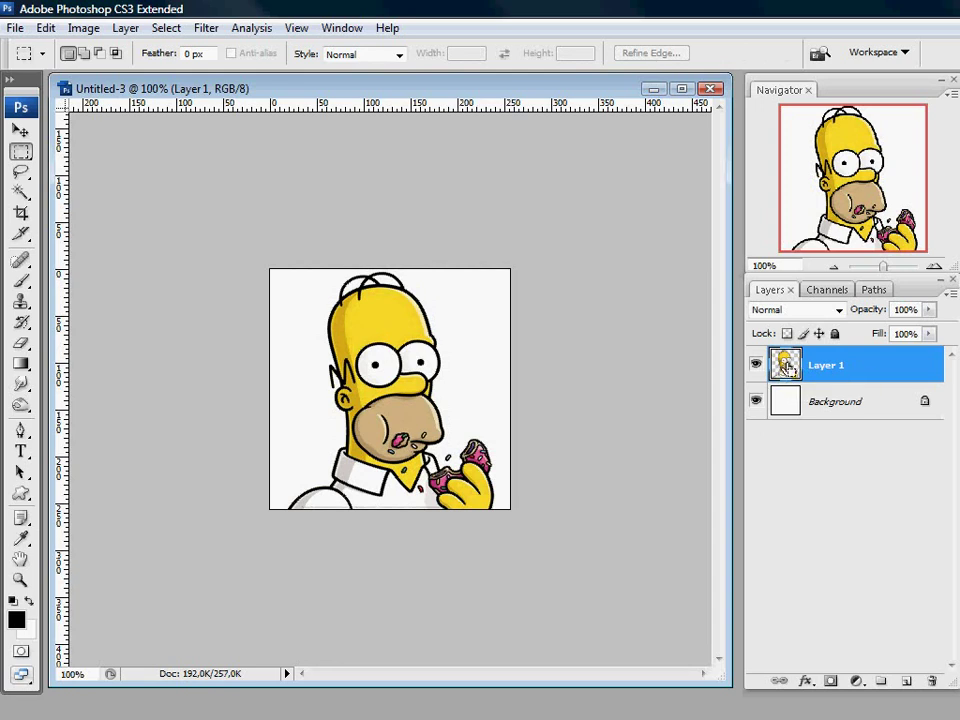
ctrl+click(786, 366)
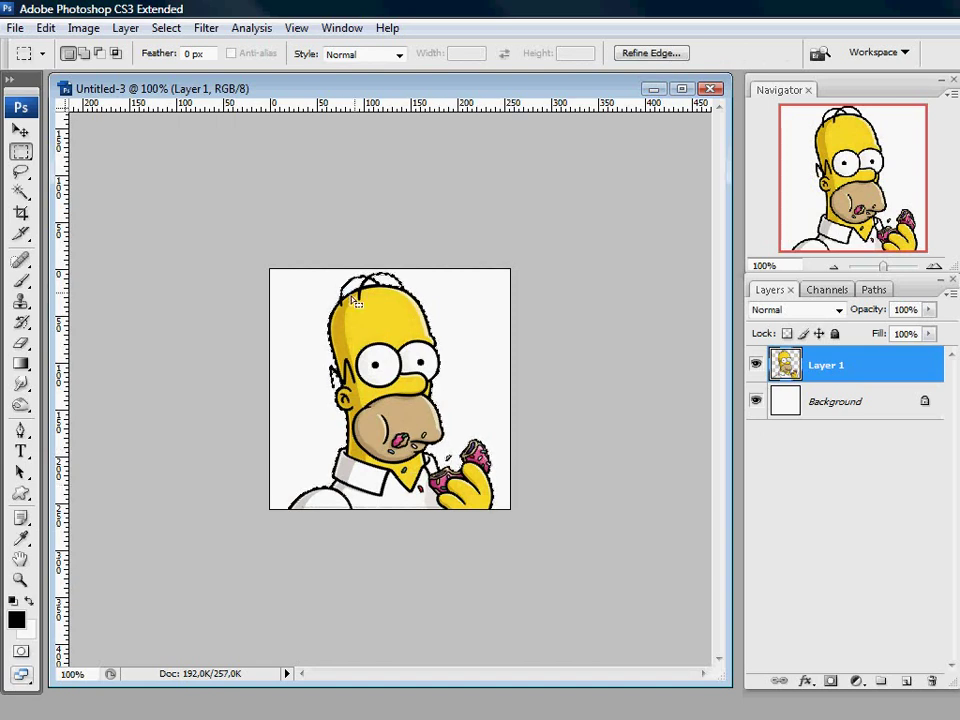
click(827, 290)
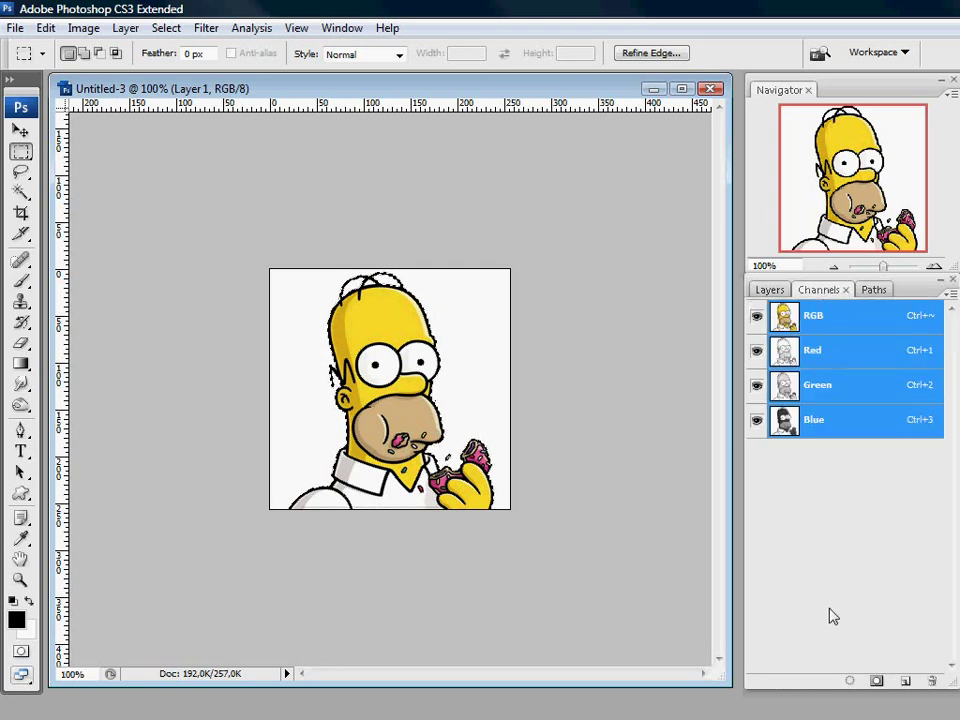
click(876, 683)
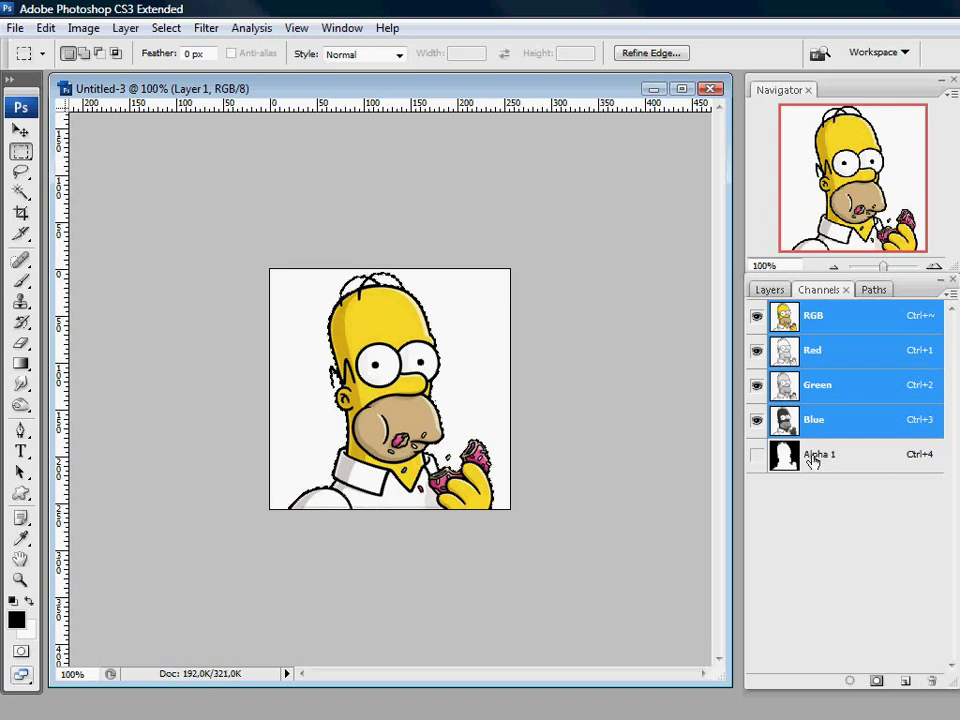
click(595, 279)
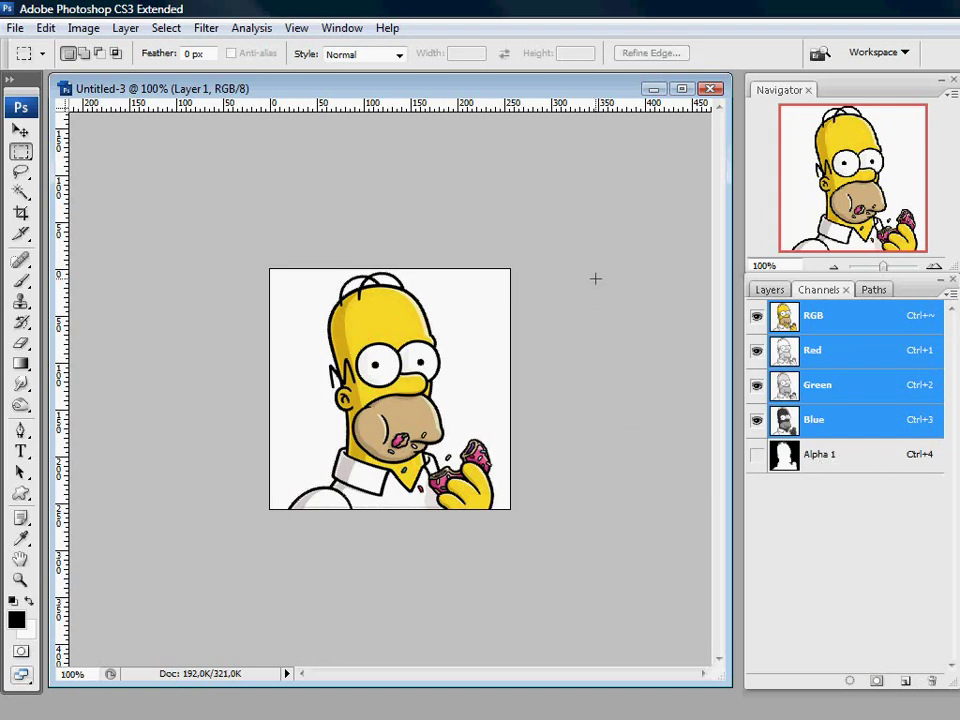
Save the image as a 32 bits/pixel Targa, replacing homer_spray.tga
click(15, 28)
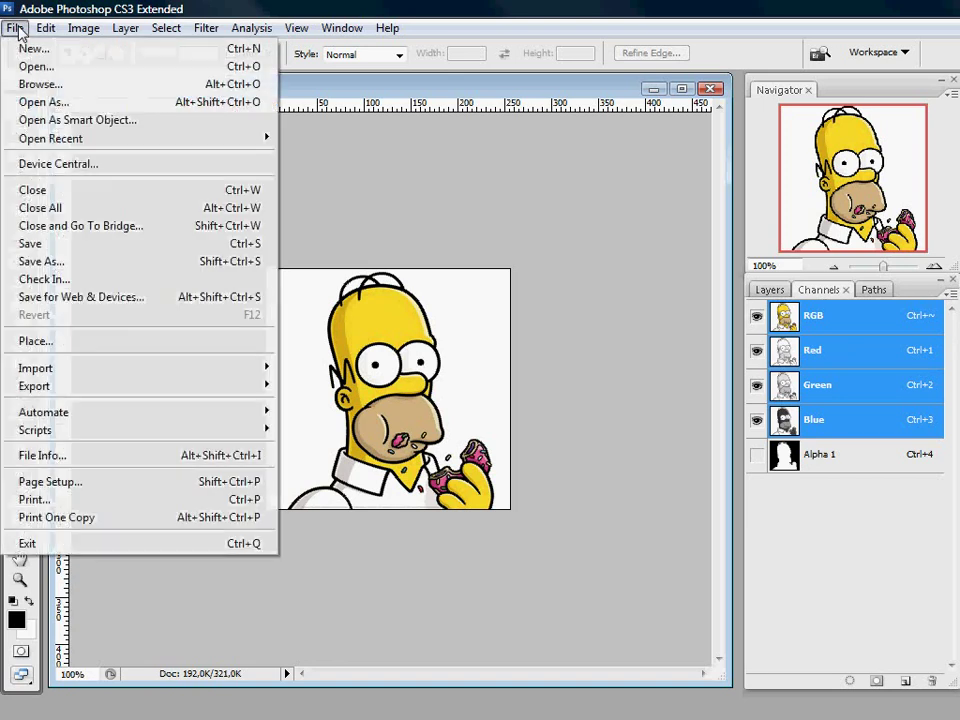
click(107, 266)
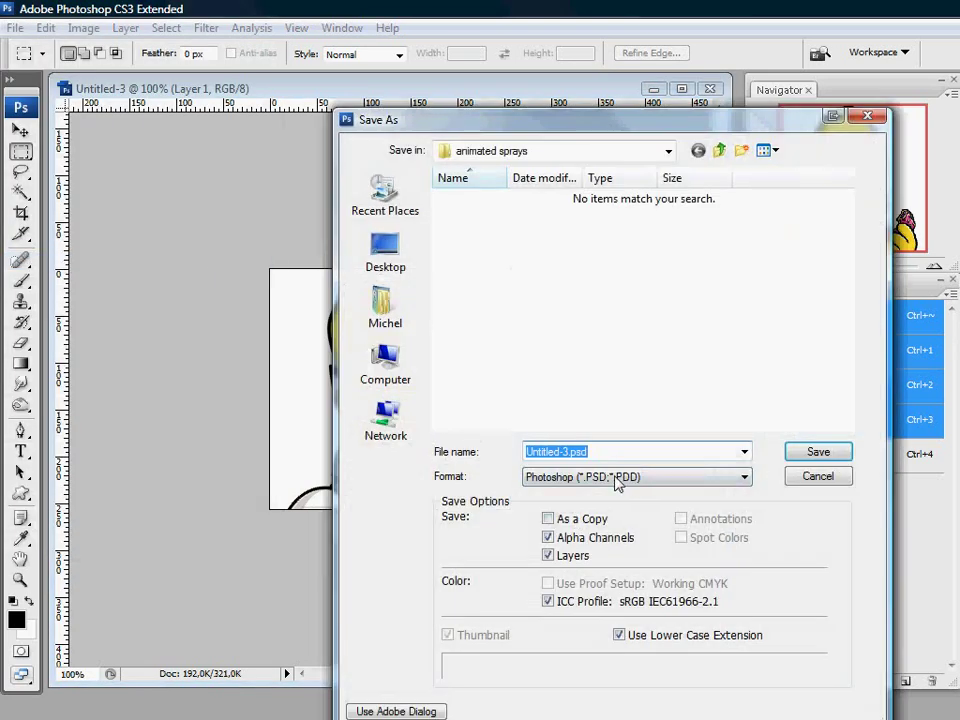
click(618, 481)
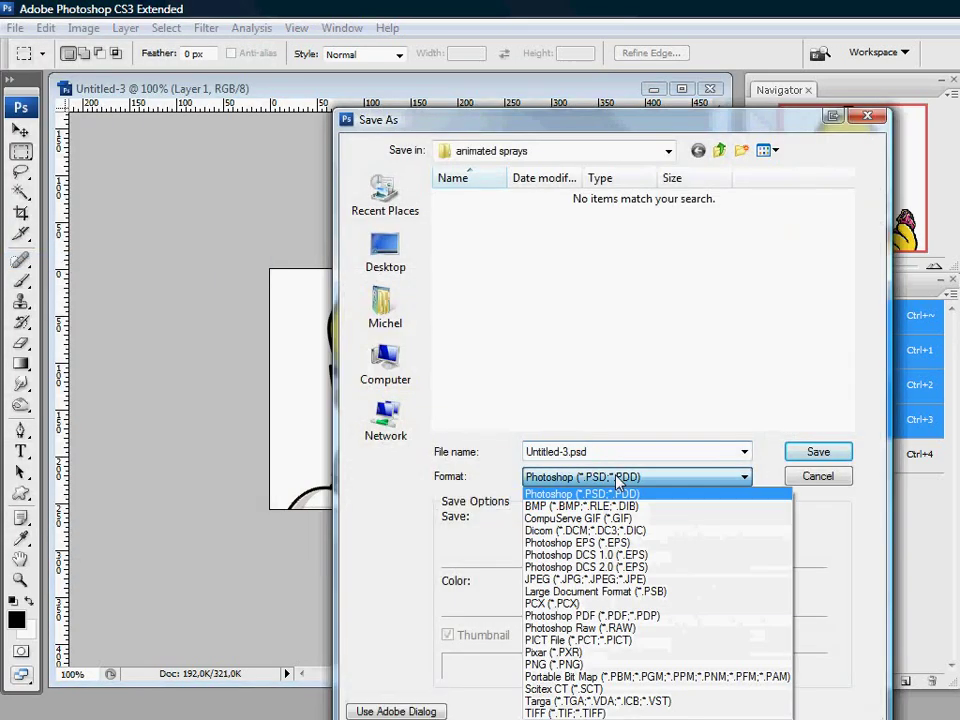
click(625, 704)
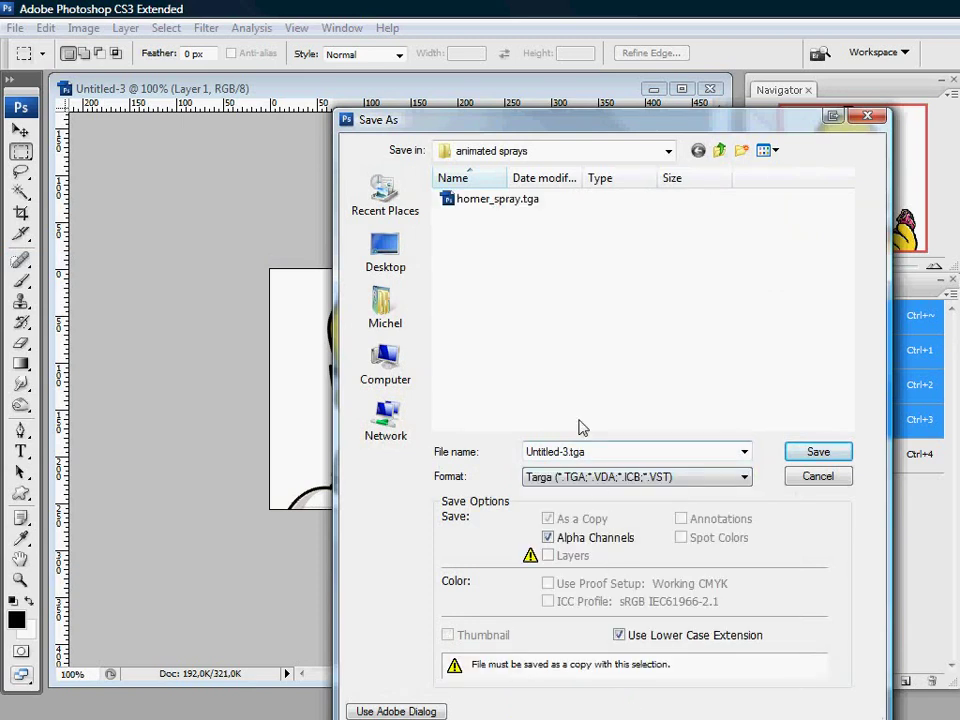
double_click(484, 204)
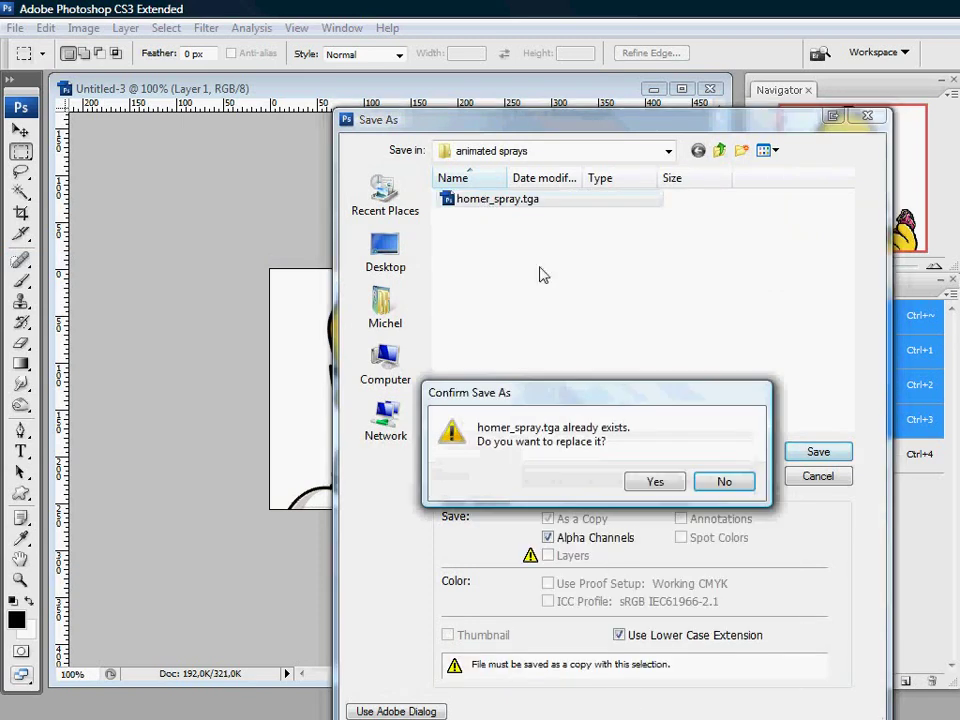
click(655, 482)
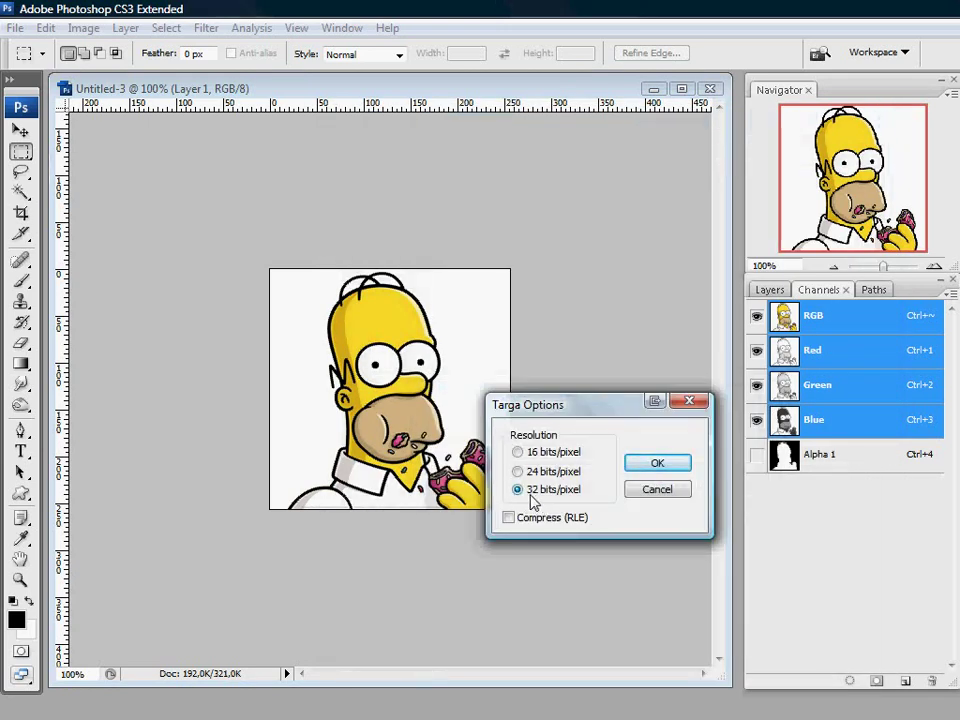
click(660, 465)
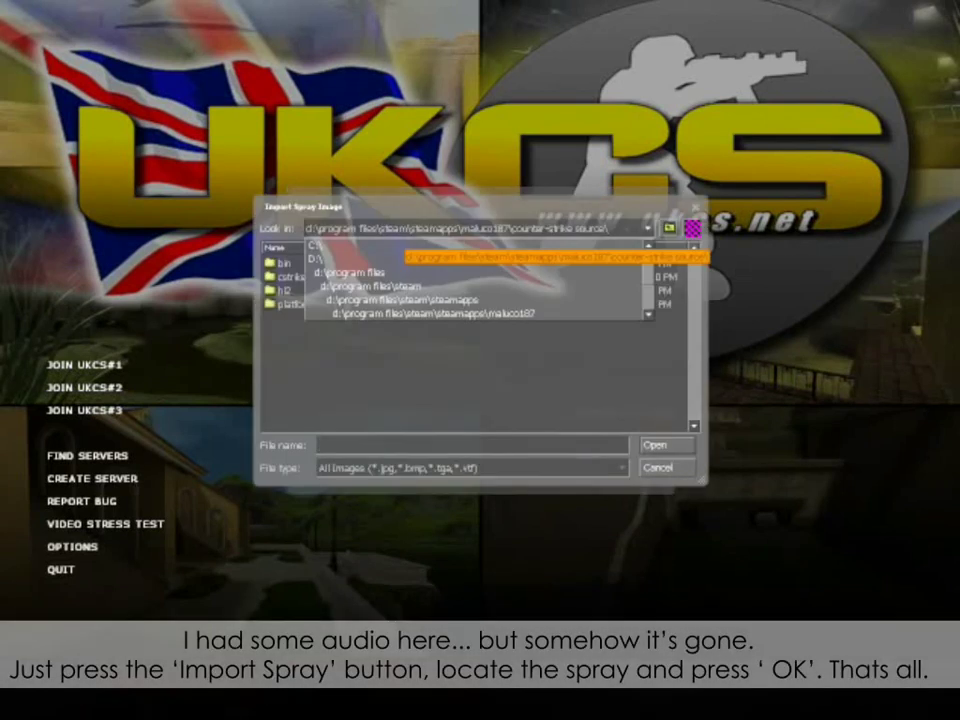
Browse to the Plaatjes animated sprays folder and import homer_spray.tga as the spray
key(Return)
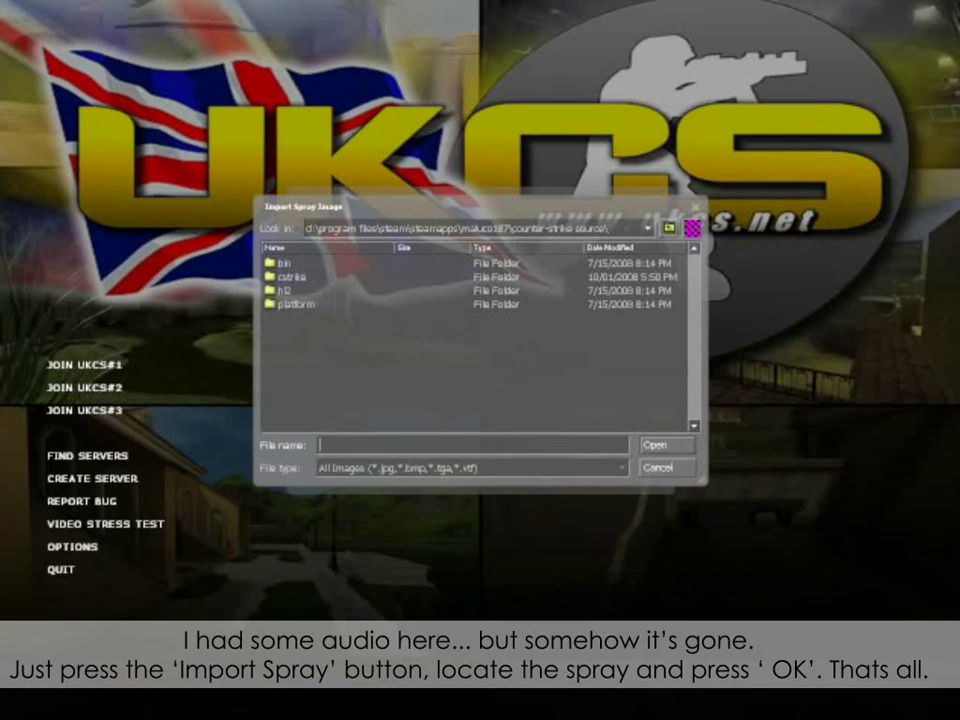
key(Up)
key(Up)
key(Up)
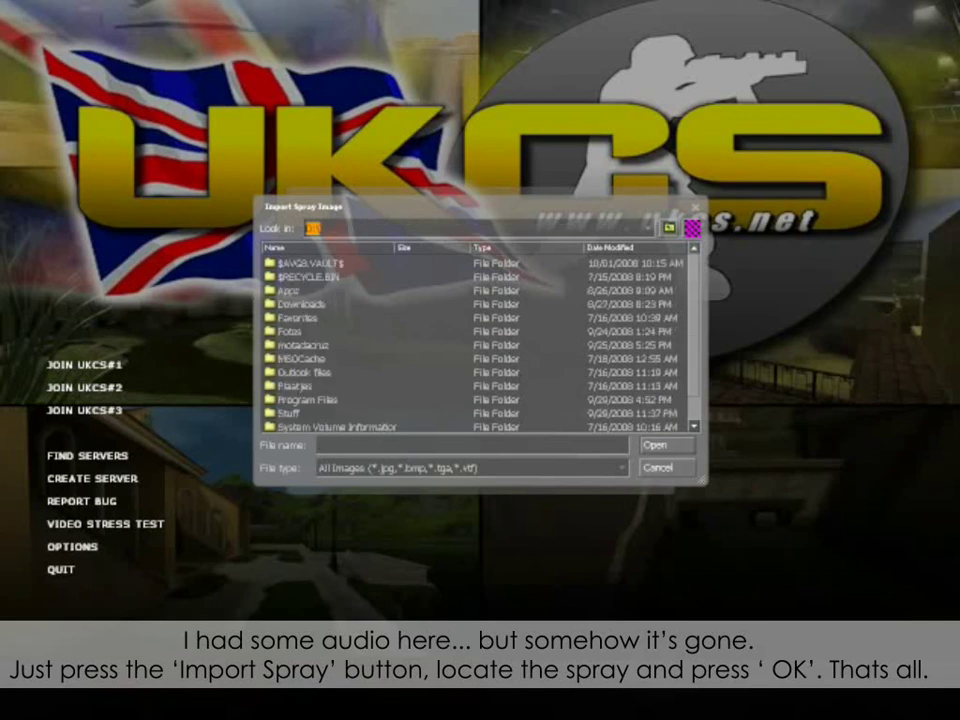
key(Return)
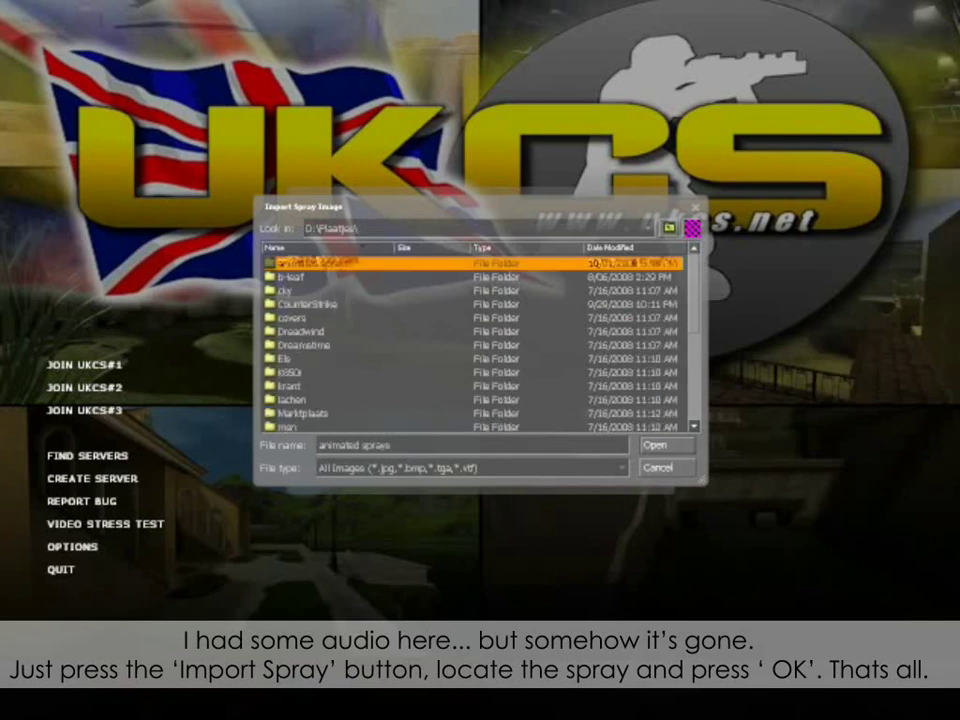
key(Return)
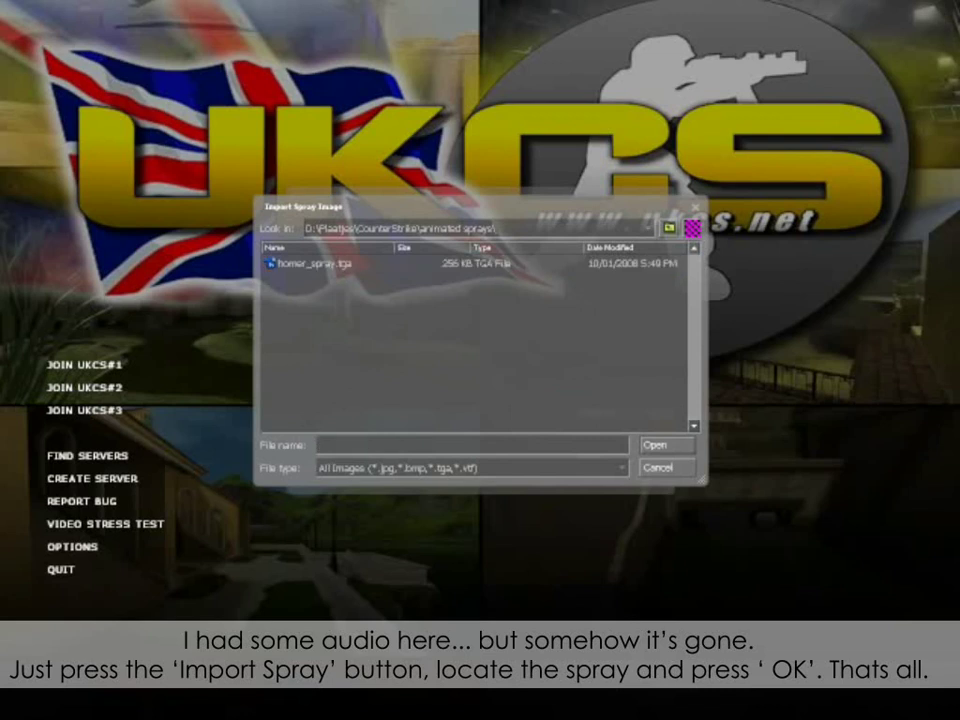
key(Down)
key(Return)
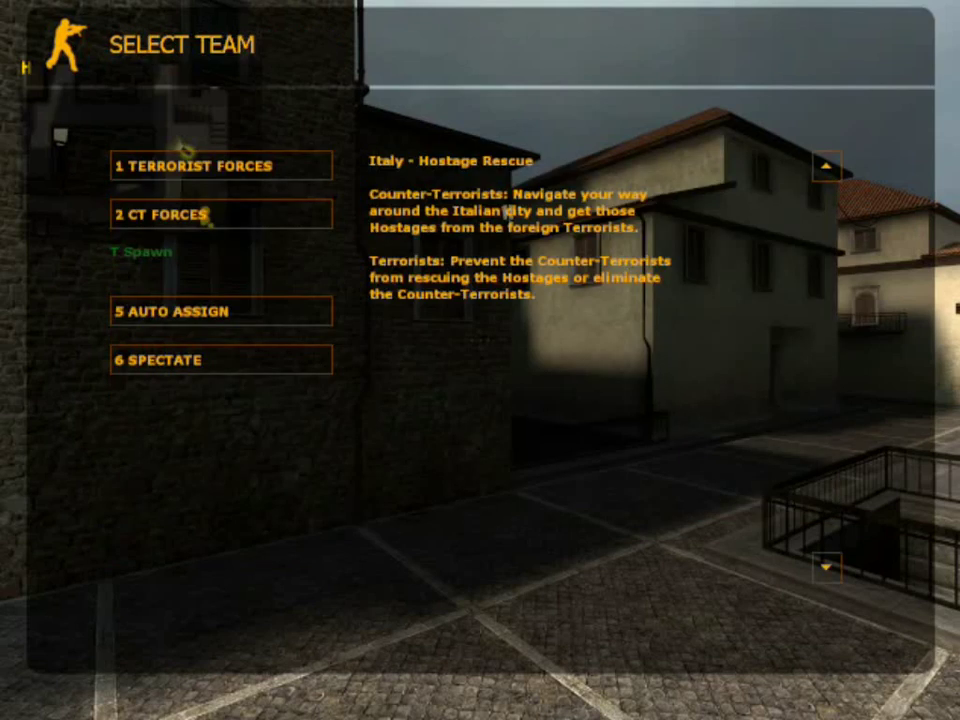
Auto-assign a team, walk up to a wall and spray the Homer logo
key(5)
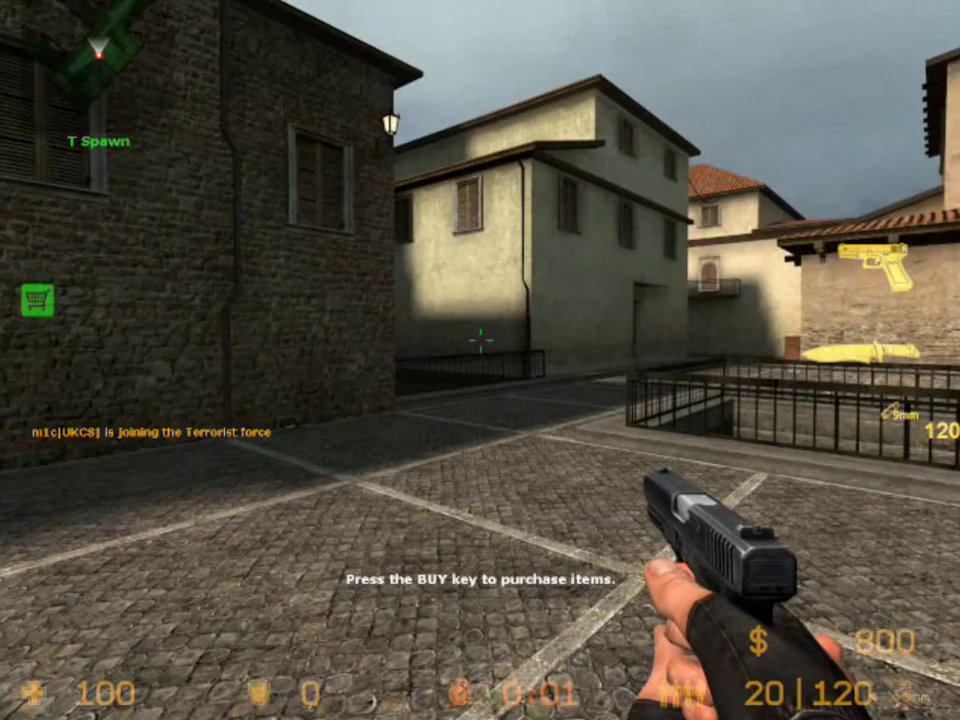
key(w)
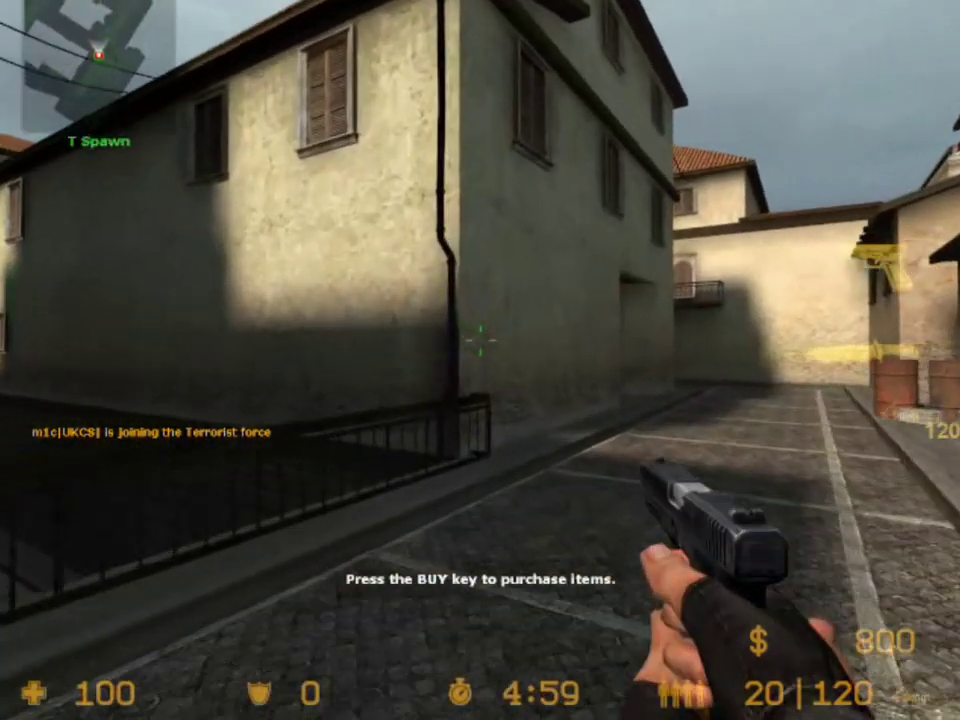
key(t)
Move around to view the Homer spray from different angles, spraying it again
key(s)
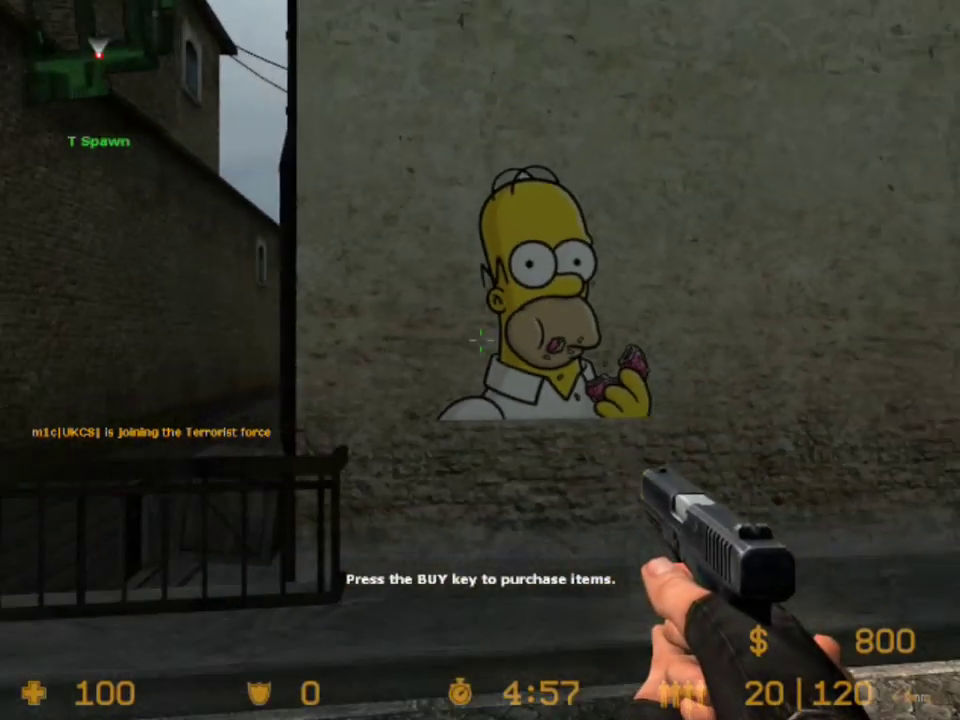
key(w)
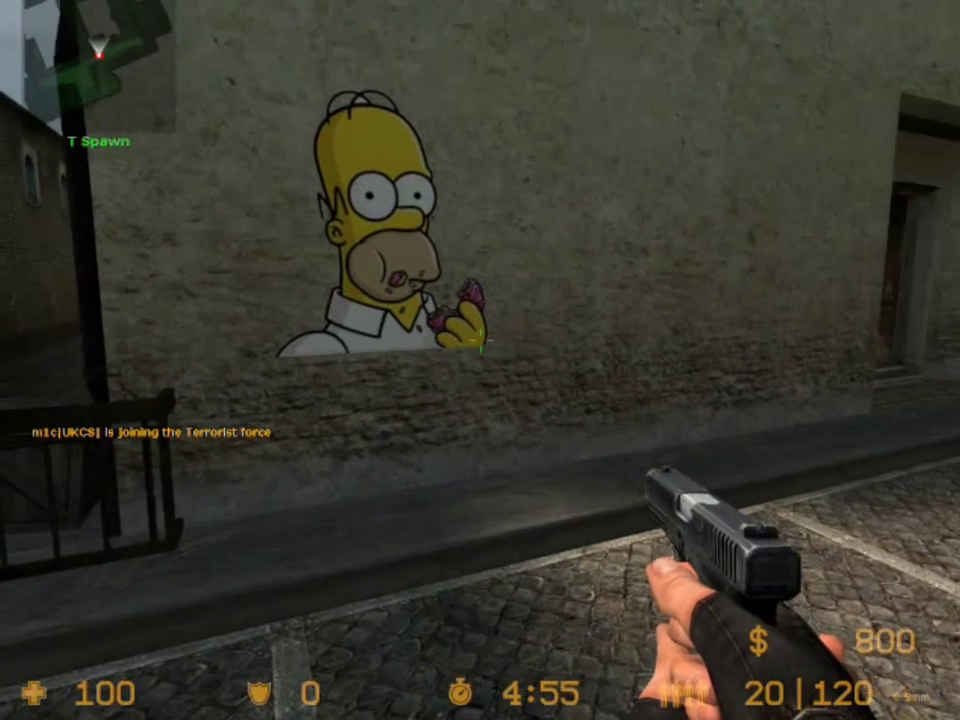
key(a)
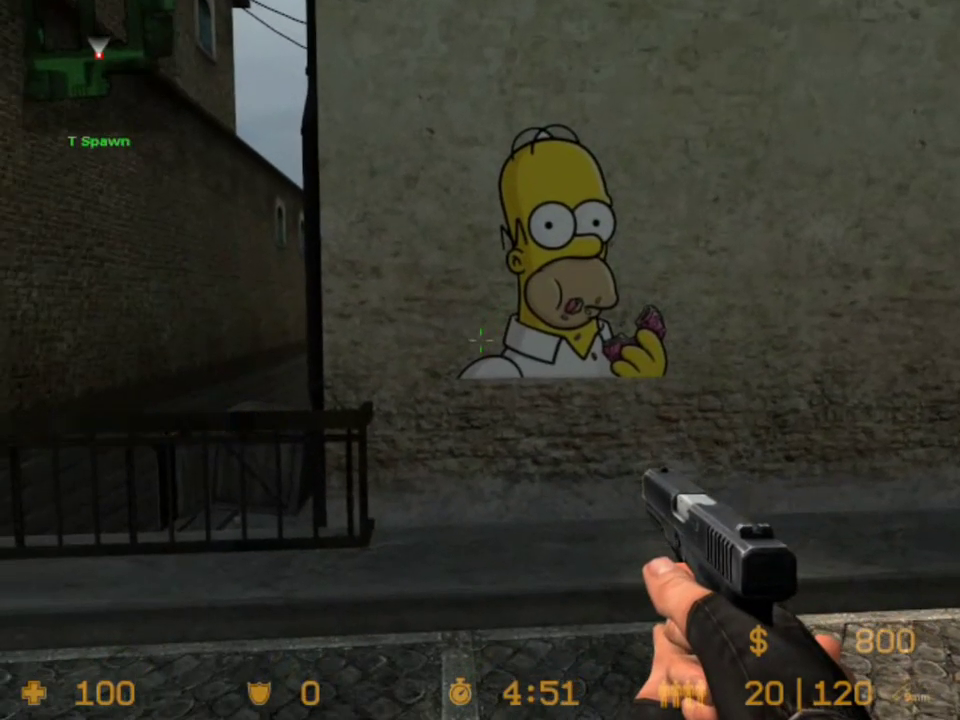
key(d)
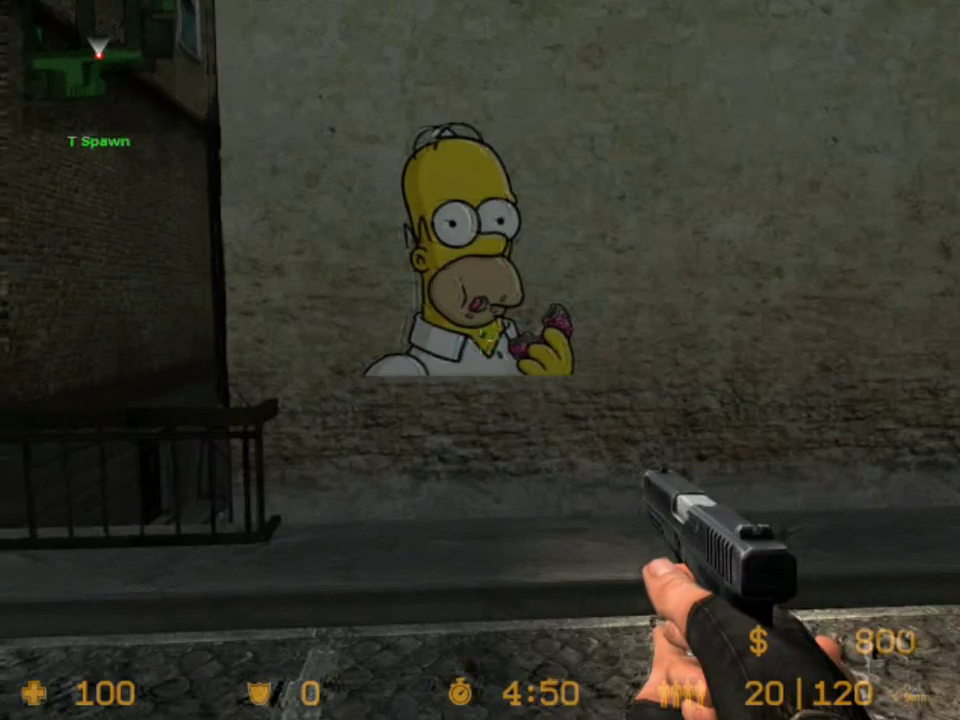
key(t)
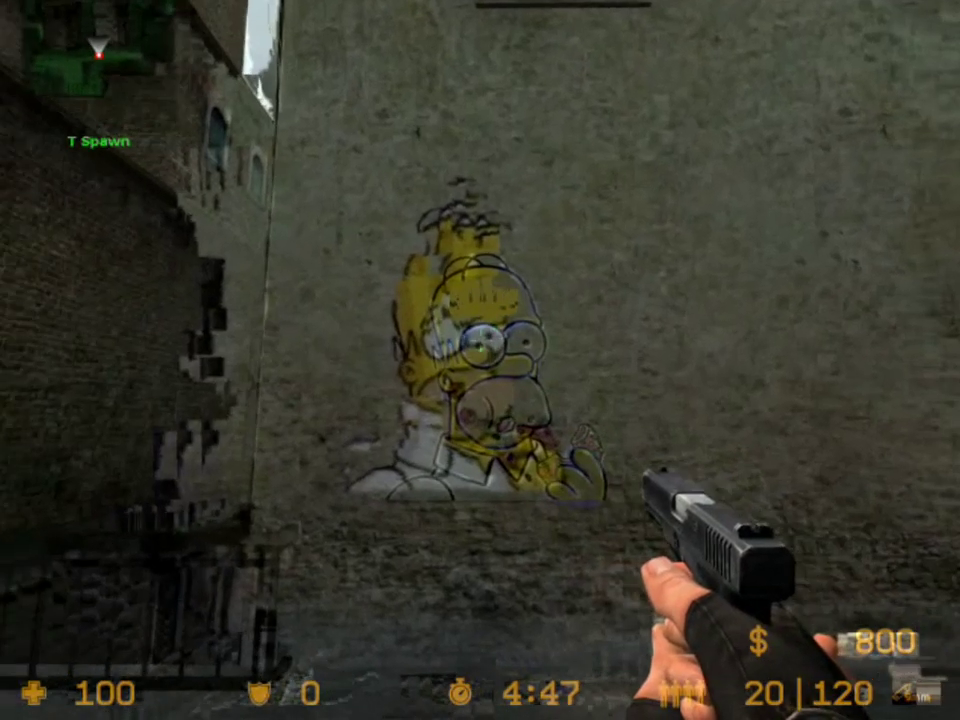
key(s)
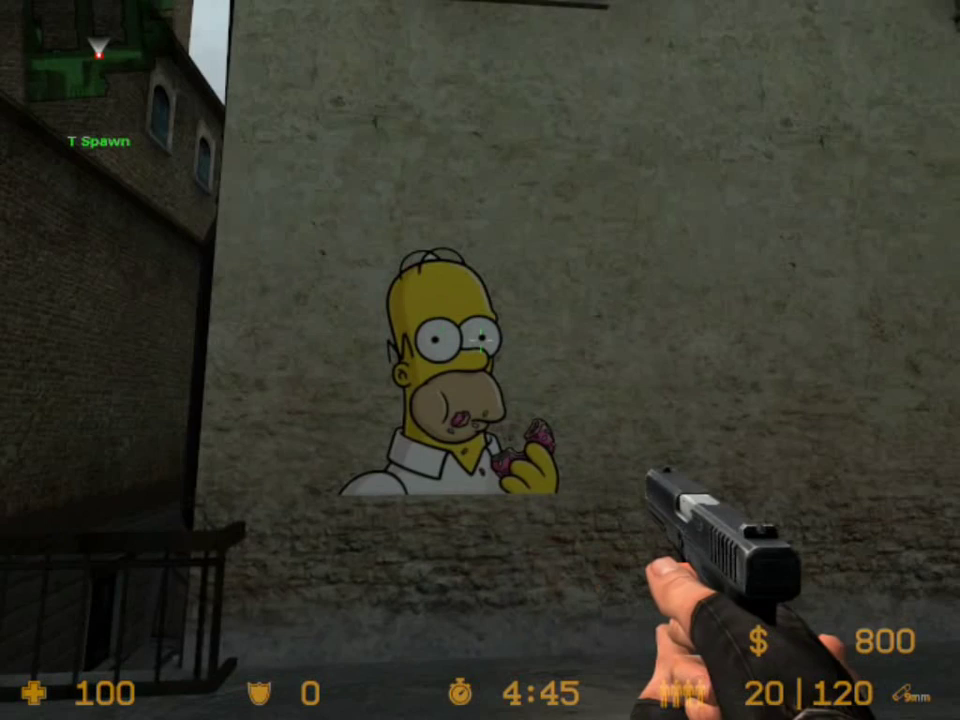
key(w)
key(t)
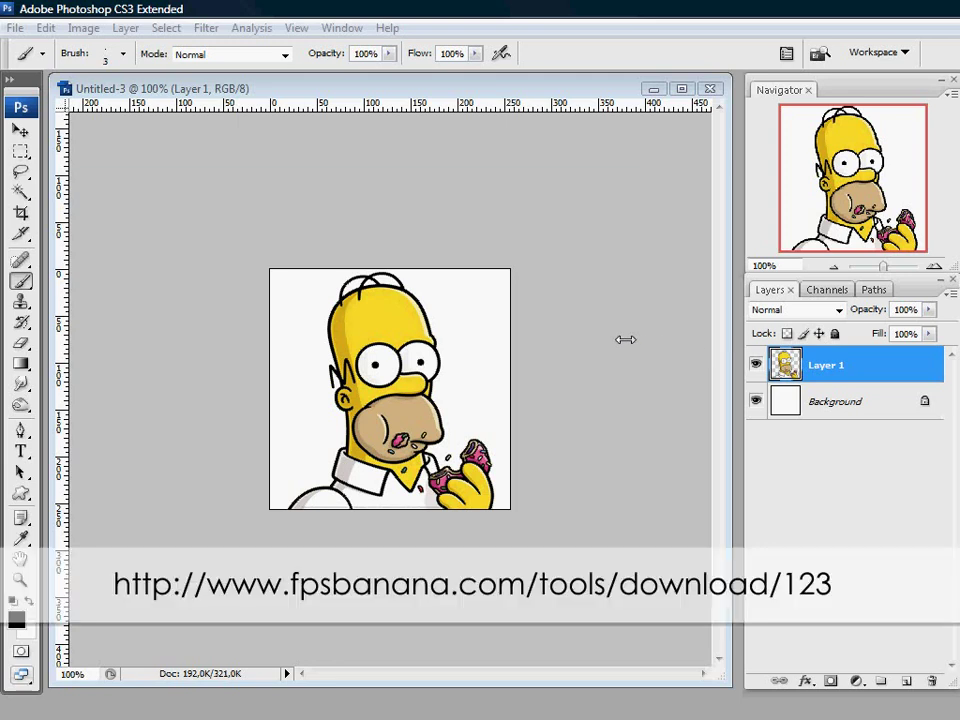
click(541, 437)
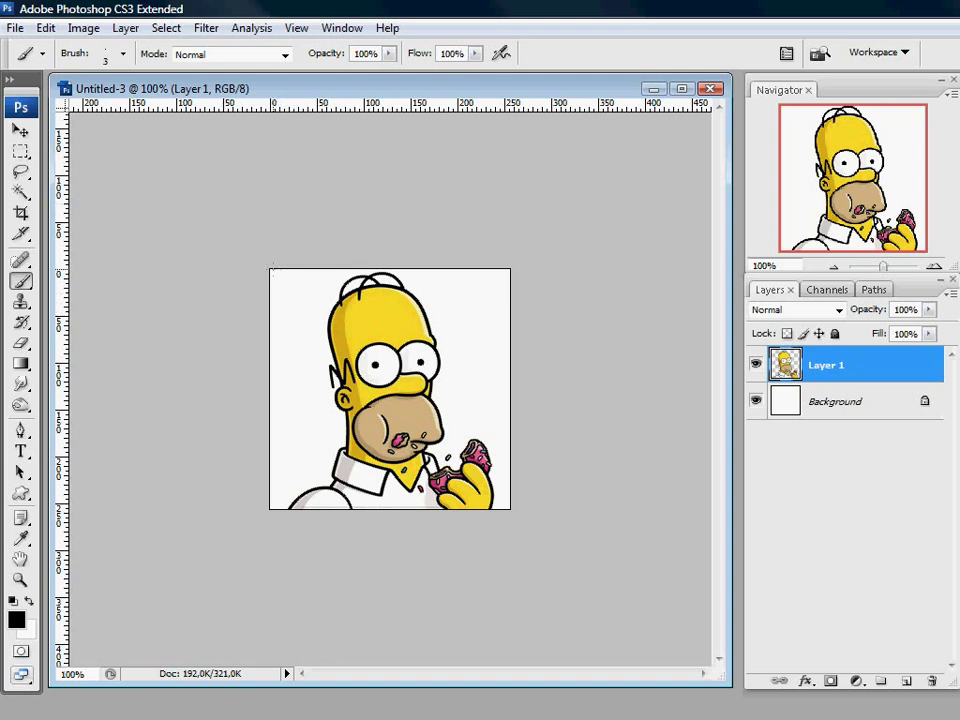
Resample the Homer image to 128 × 128 pixels in Image Size
click(20, 151)
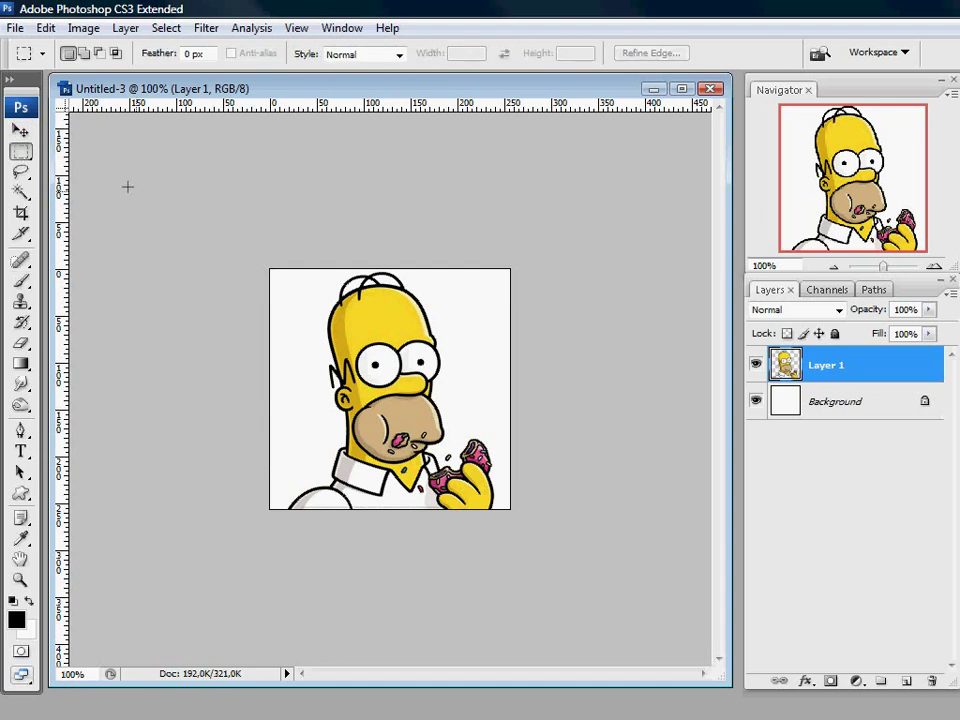
mouse_move(269, 268)
mouse_down()
mouse_move(631, 544)
mouse_move(407, 411)
mouse_move(150, 208)
mouse_up()
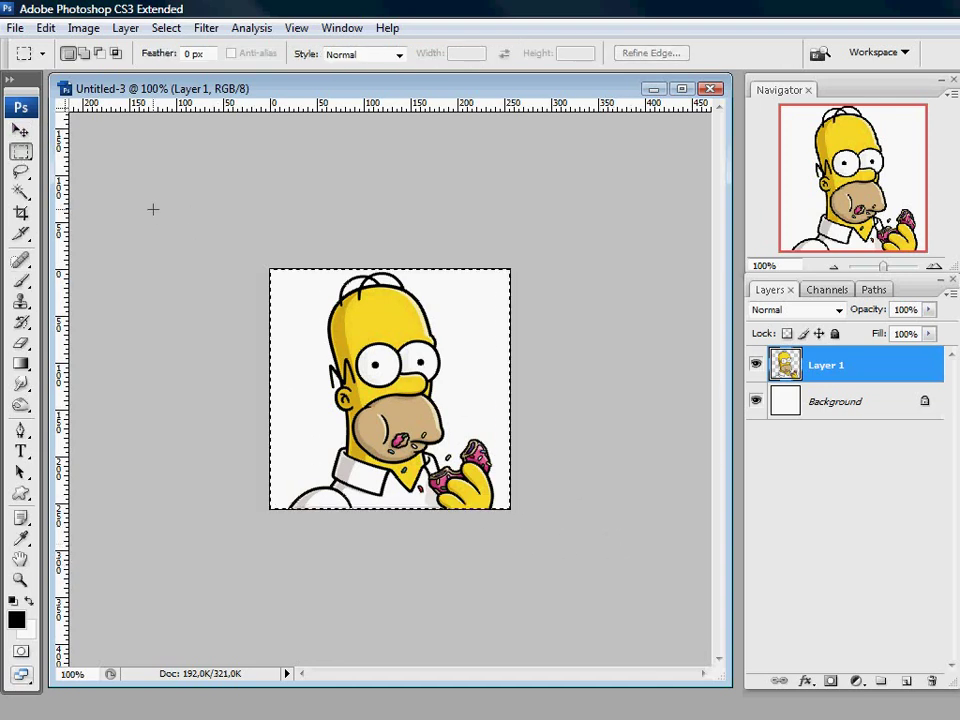
click(223, 214)
click(83, 28)
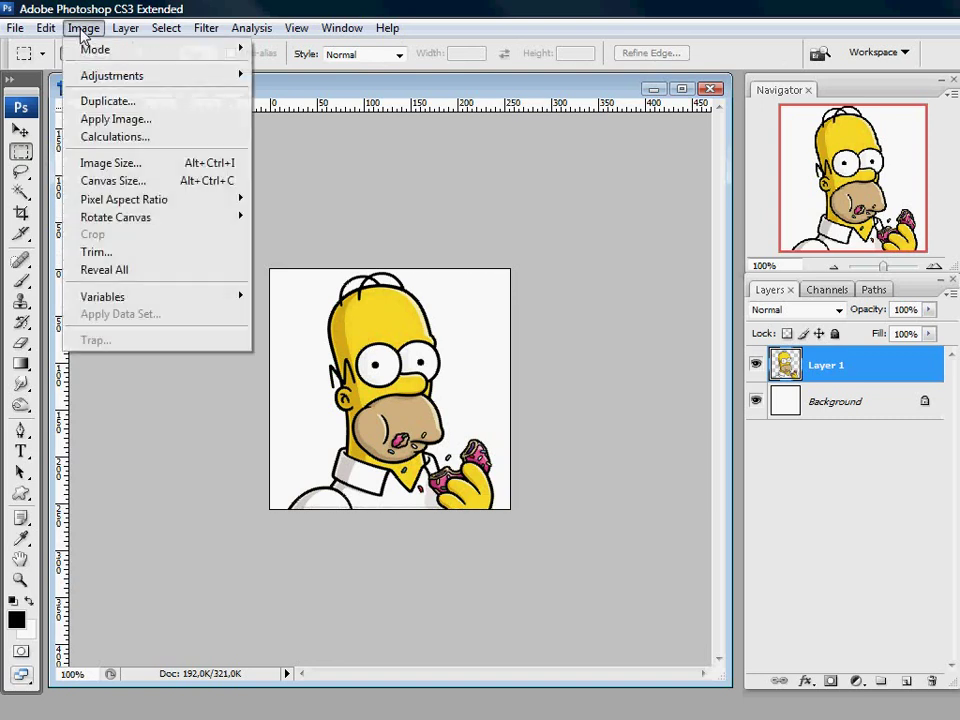
click(141, 161)
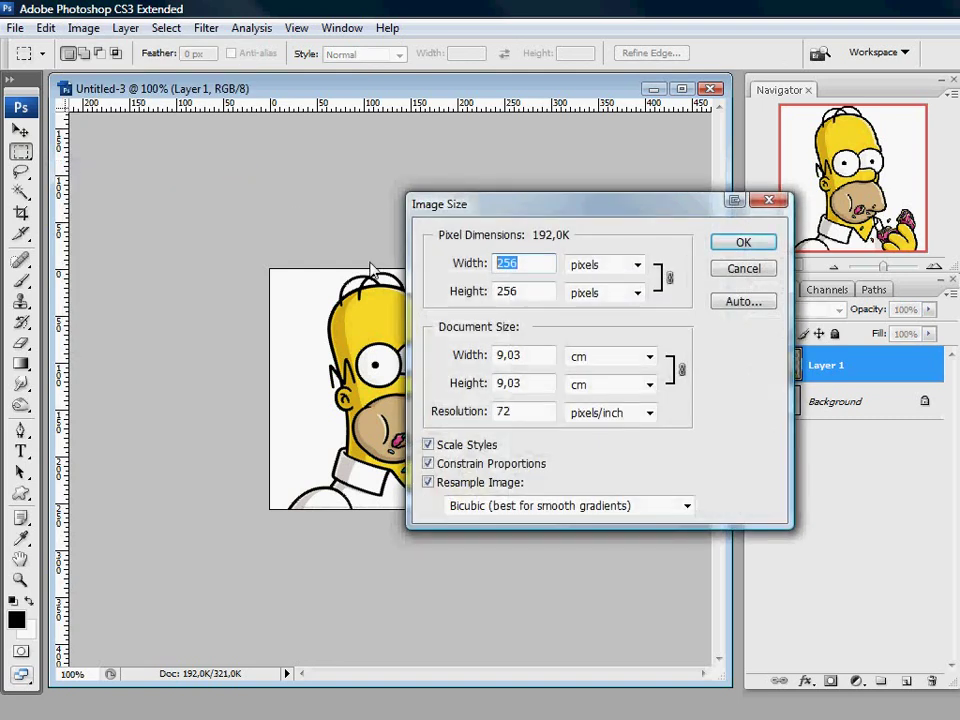
text(128)
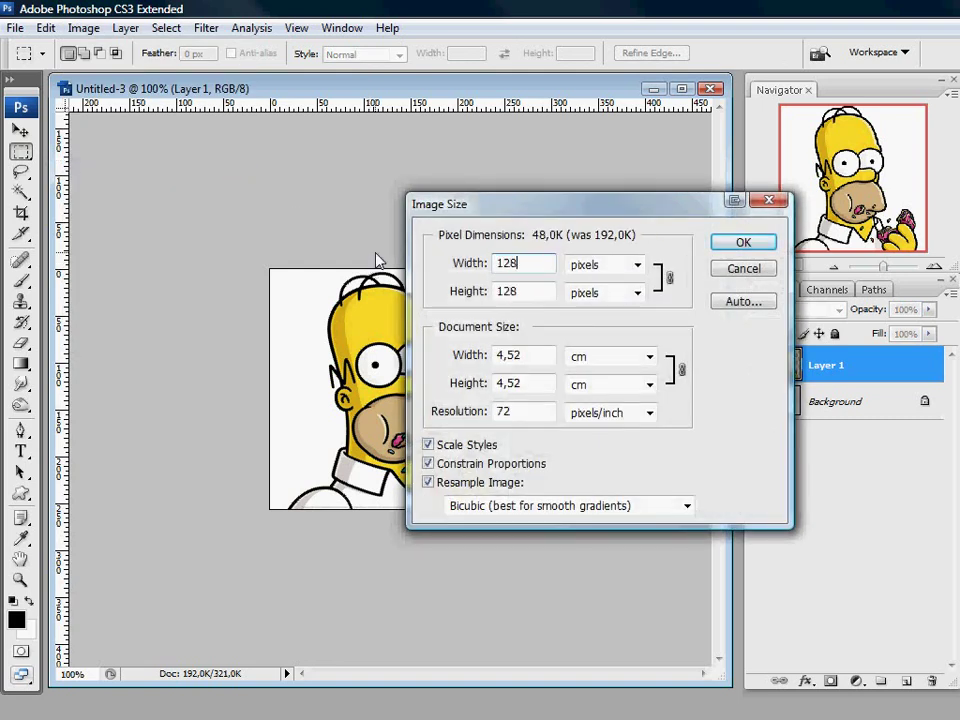
click(744, 243)
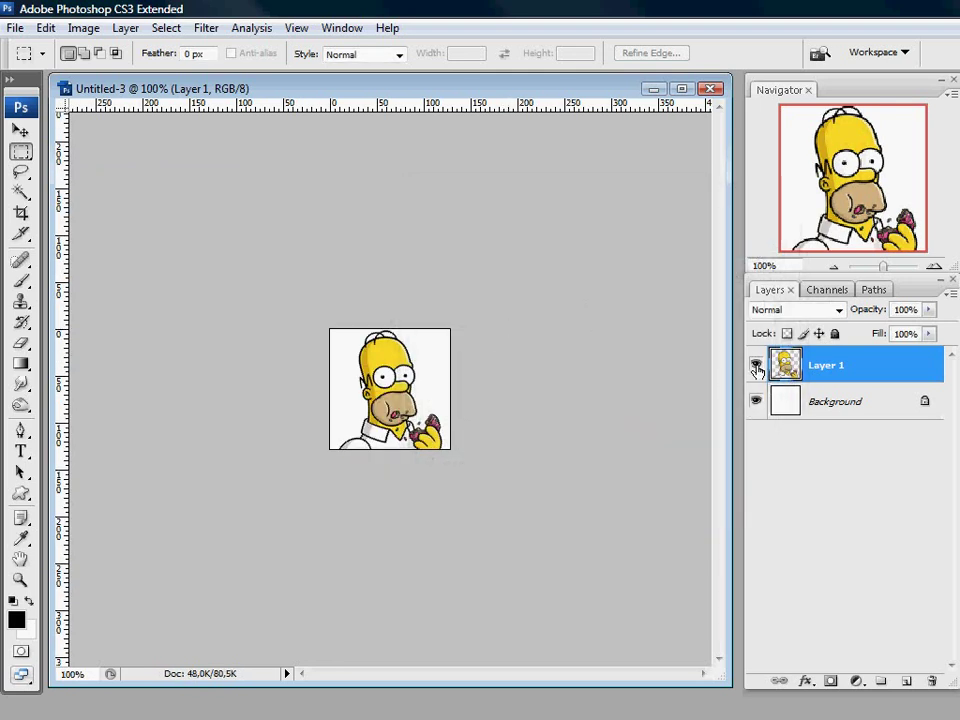
Check the Background layer visibility, the Alpha 1 channel and the selection shape options
click(756, 400)
click(756, 400)
click(830, 290)
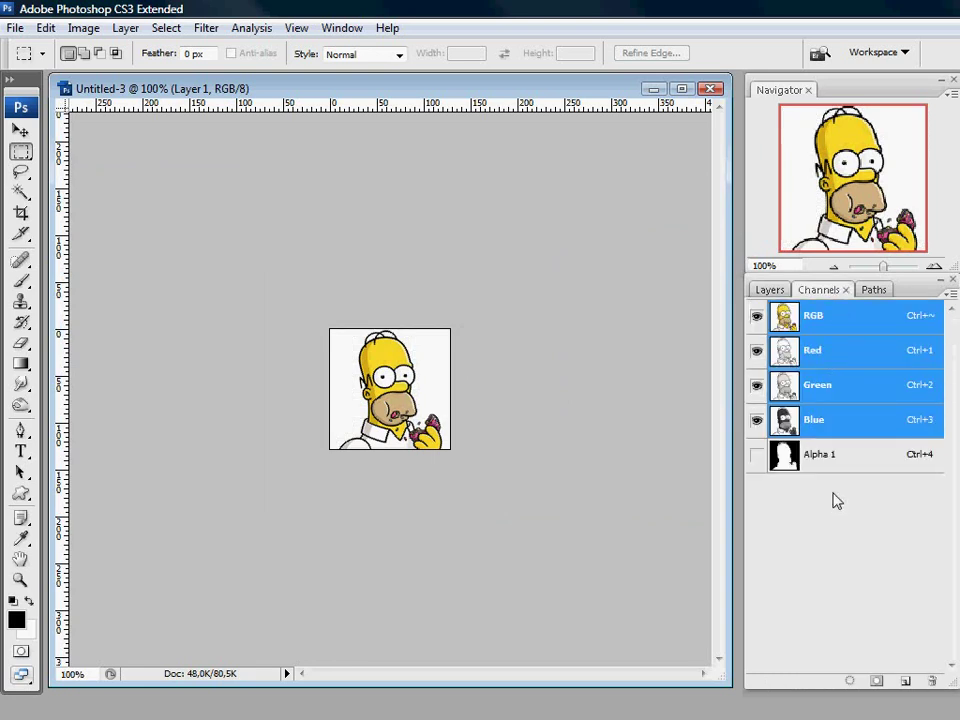
click(769, 290)
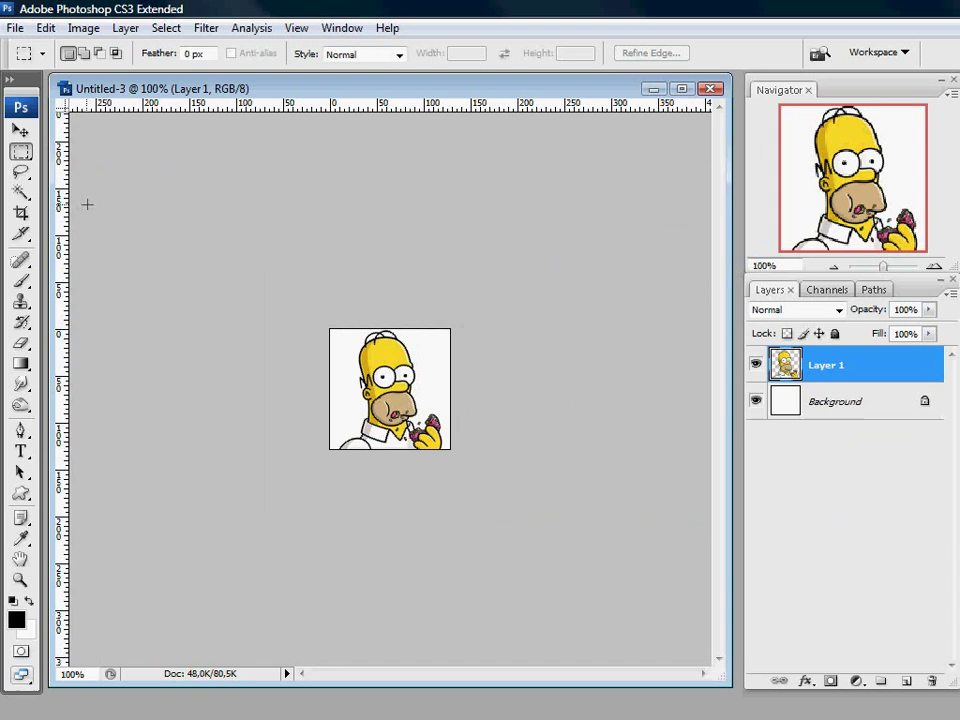
click(21, 151)
click(80, 151)
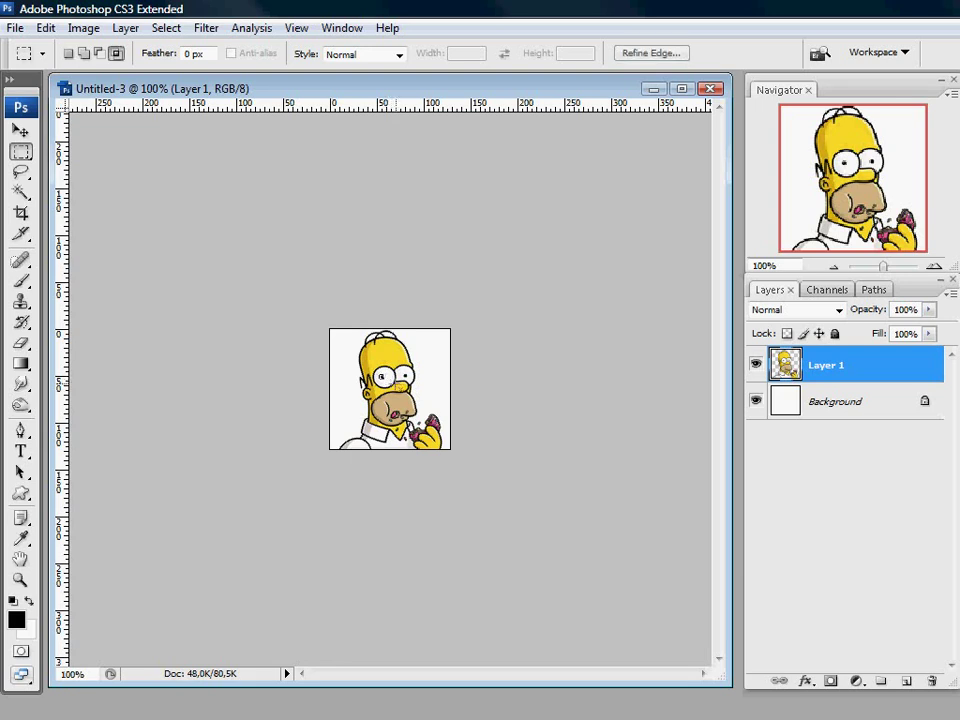
Select both of Homer's pupils with elliptical selections and copy them to a new Layer 2
click(21, 151)
click(80, 170)
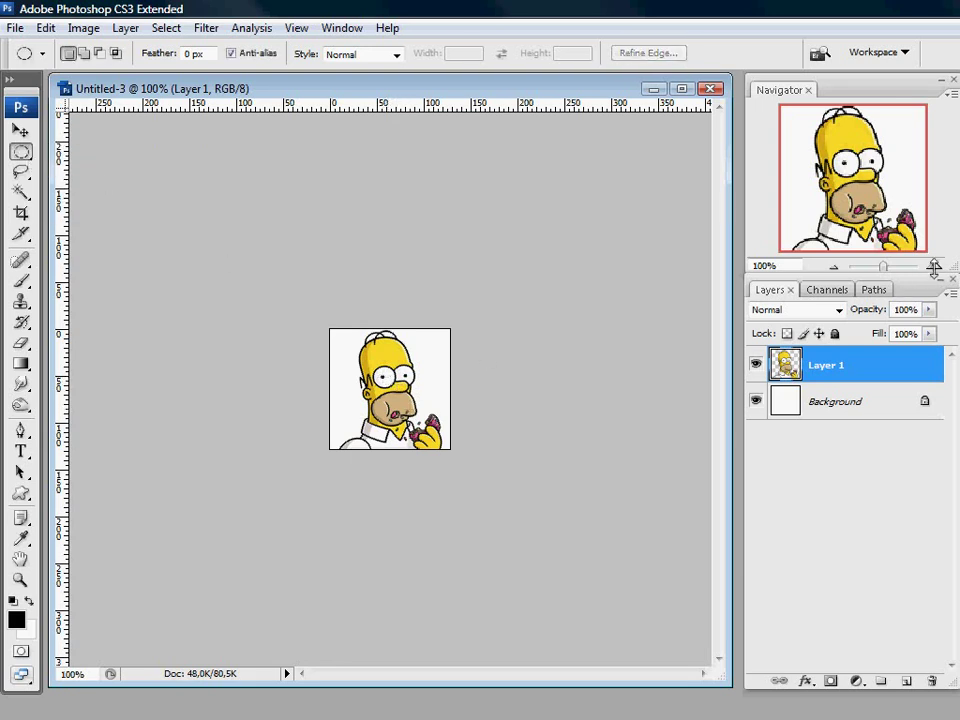
key(ctrl+plus)
key(ctrl+plus)
key(ctrl+plus)
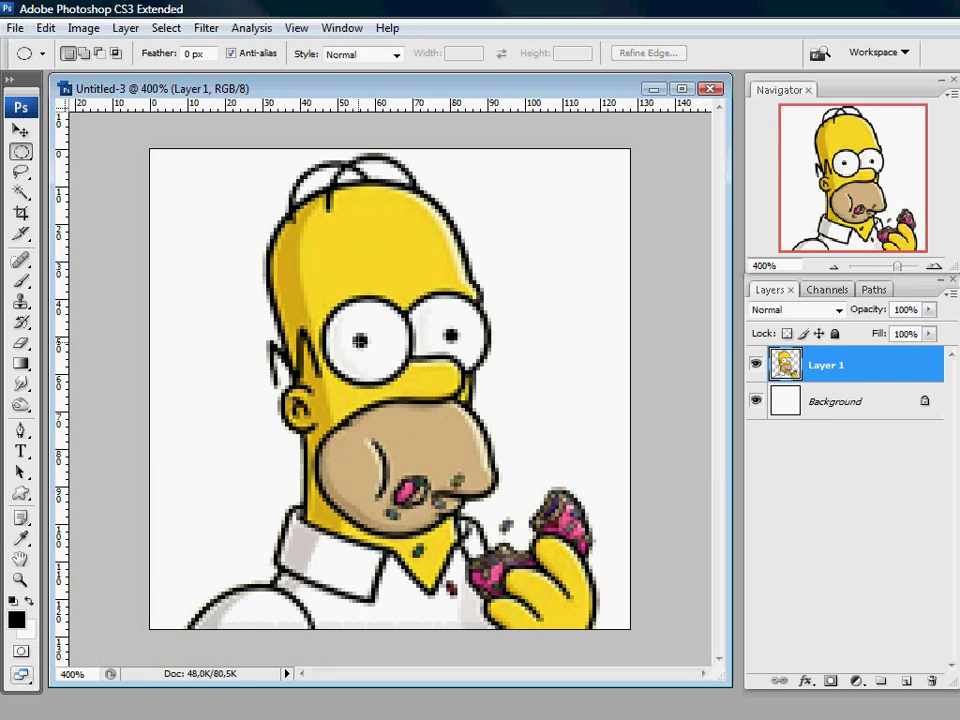
drag(360, 341, 370, 351)
key(shift)
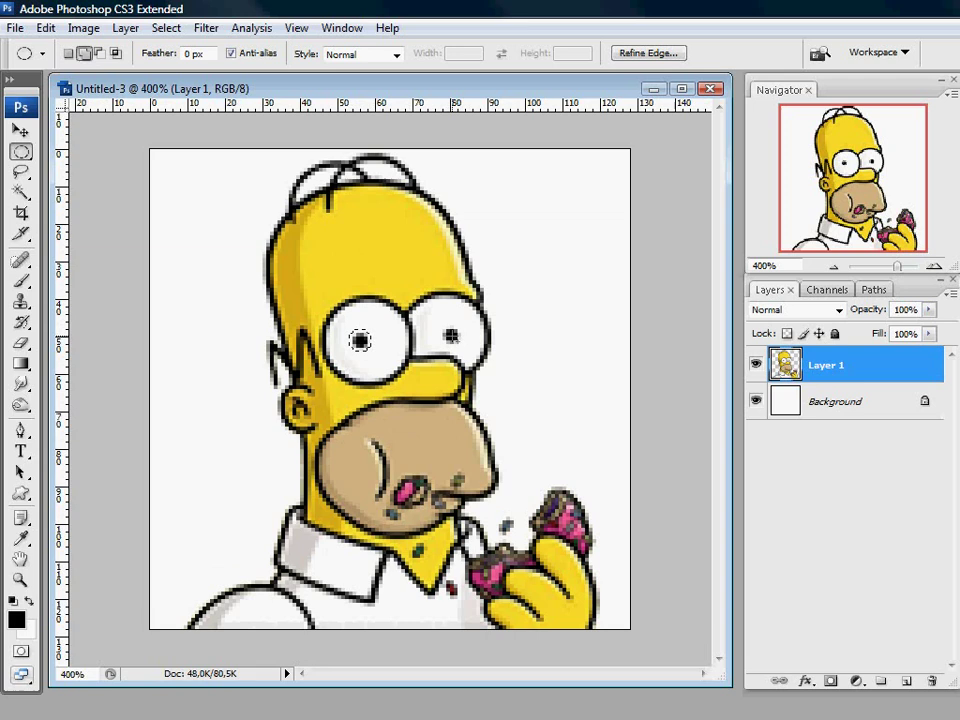
drag(451, 336, 462, 346)
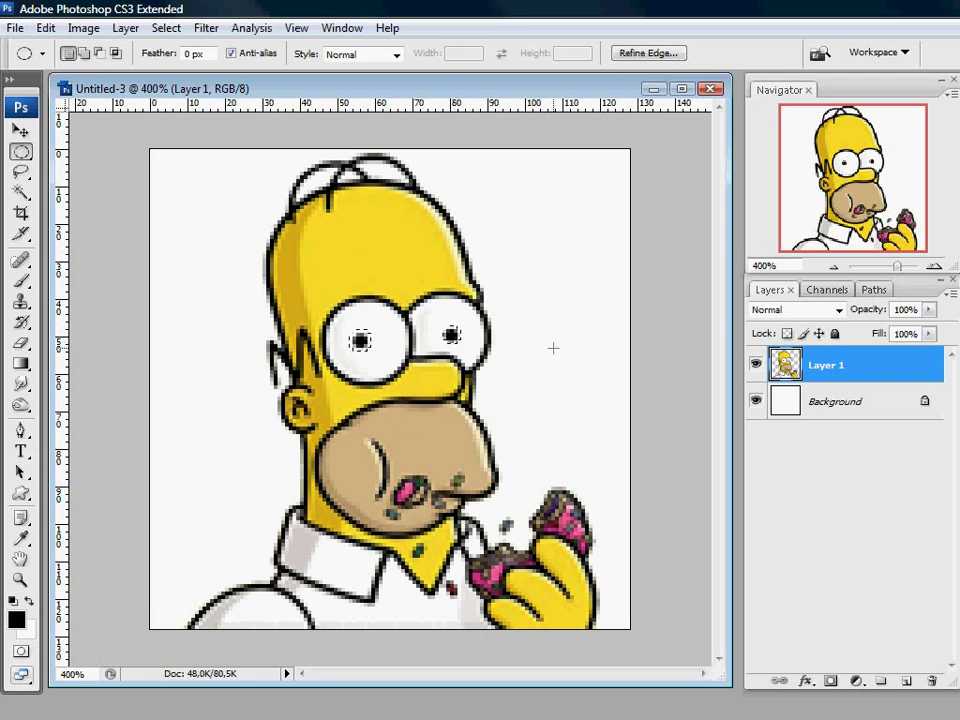
key(ctrl+j)
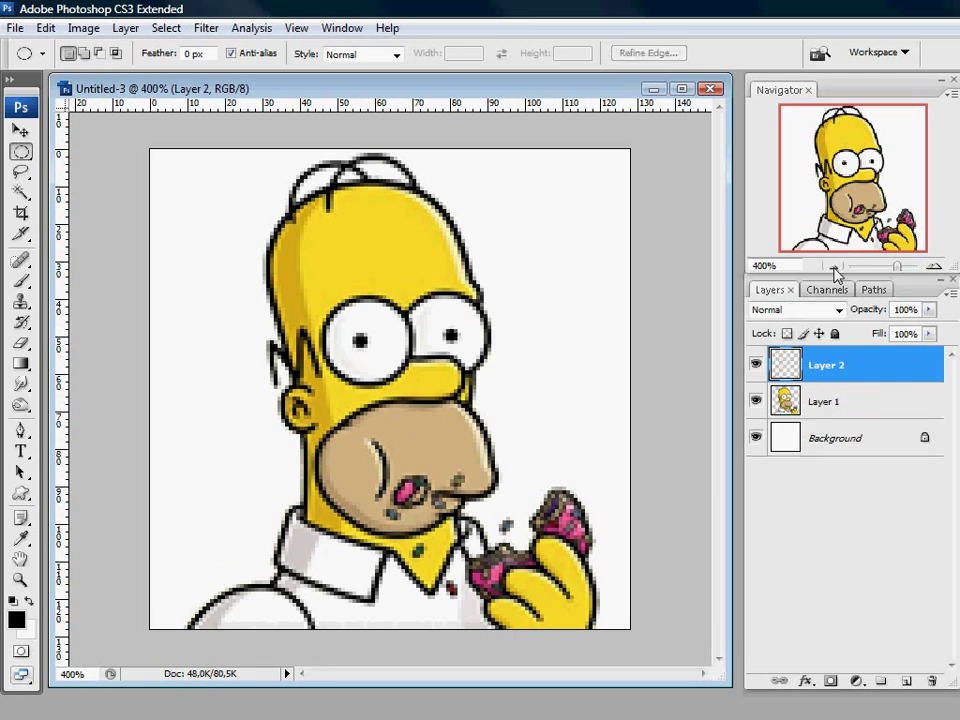
Zoom back to 100%, hide Layer 2 and make Layer 1 active
click(834, 268)
click(834, 268)
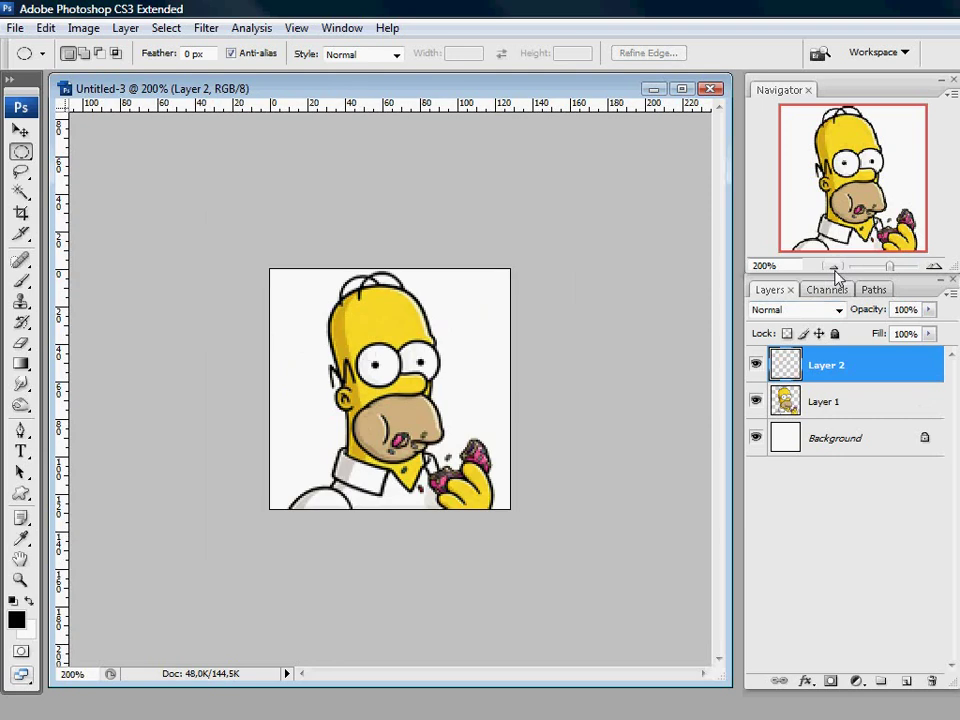
click(834, 268)
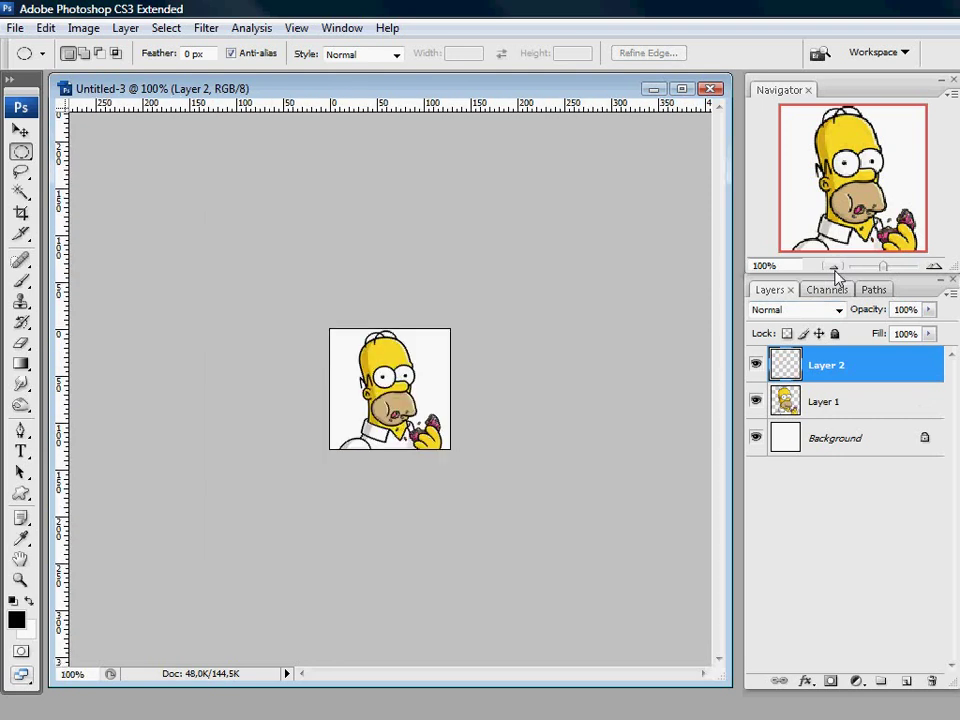
click(843, 402)
click(756, 365)
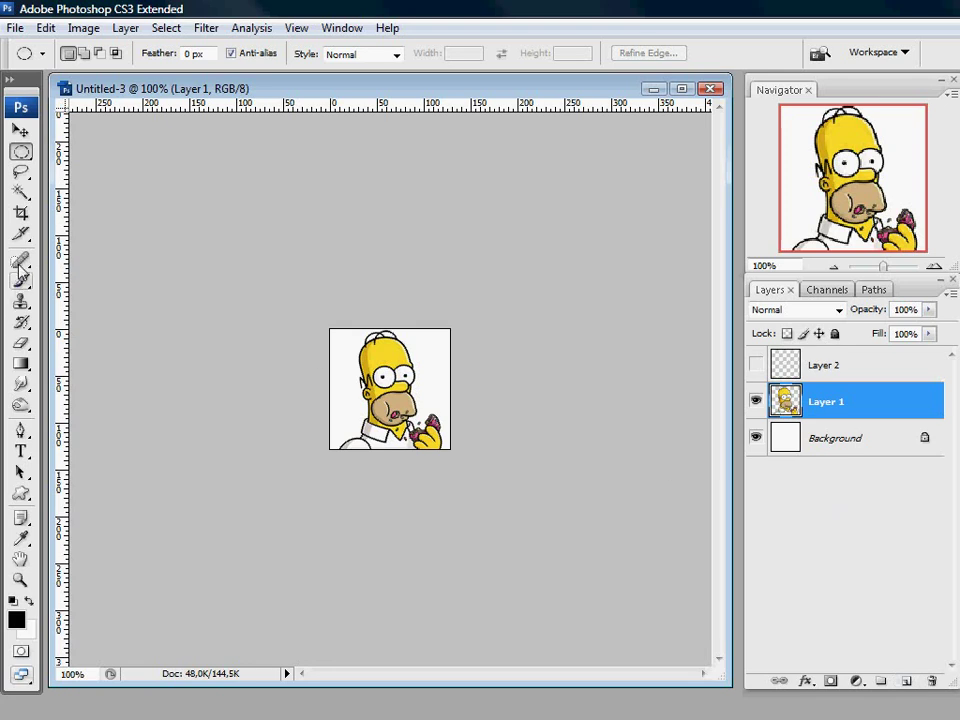
Paint Homer's left pupil white with a 5 px brush on Layer 1, then show Layer 2
click(20, 343)
click(28, 601)
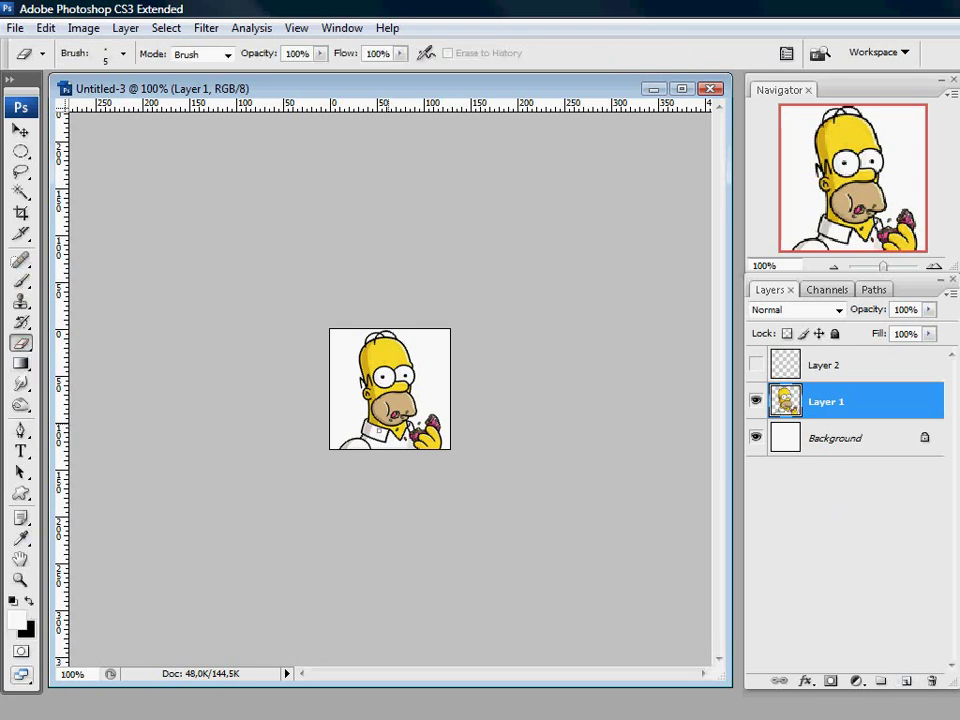
click(20, 281)
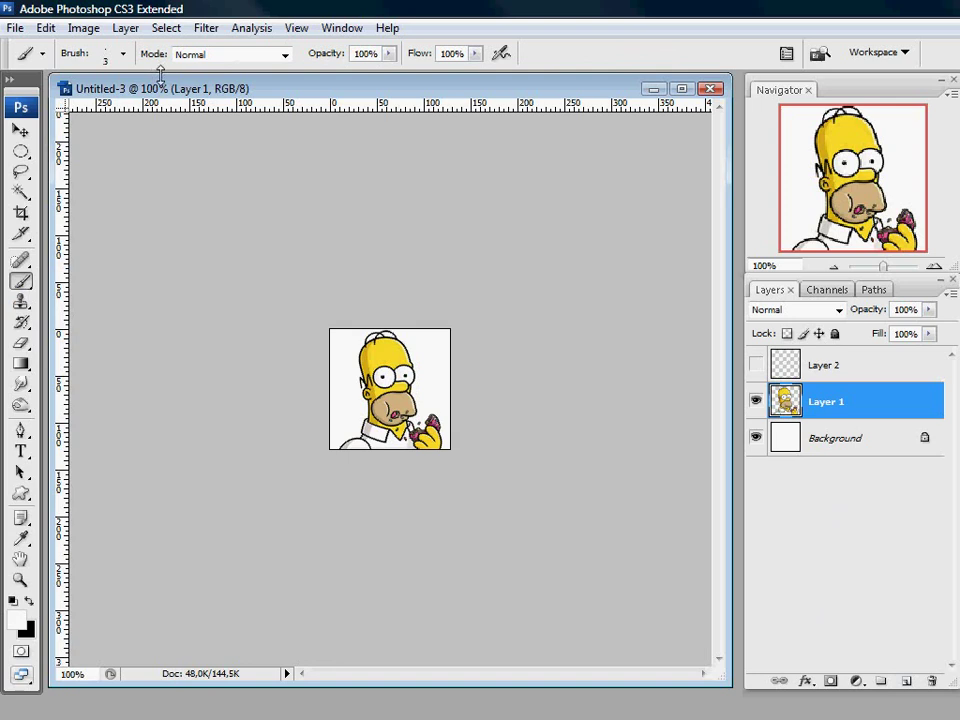
click(123, 54)
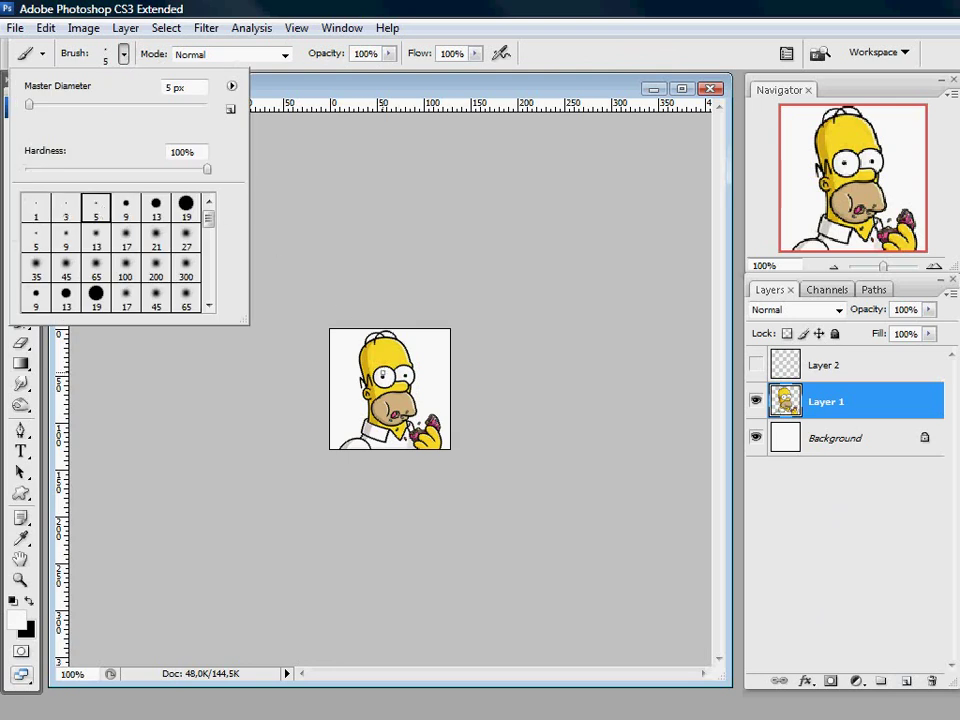
click(288, 281)
click(382, 375)
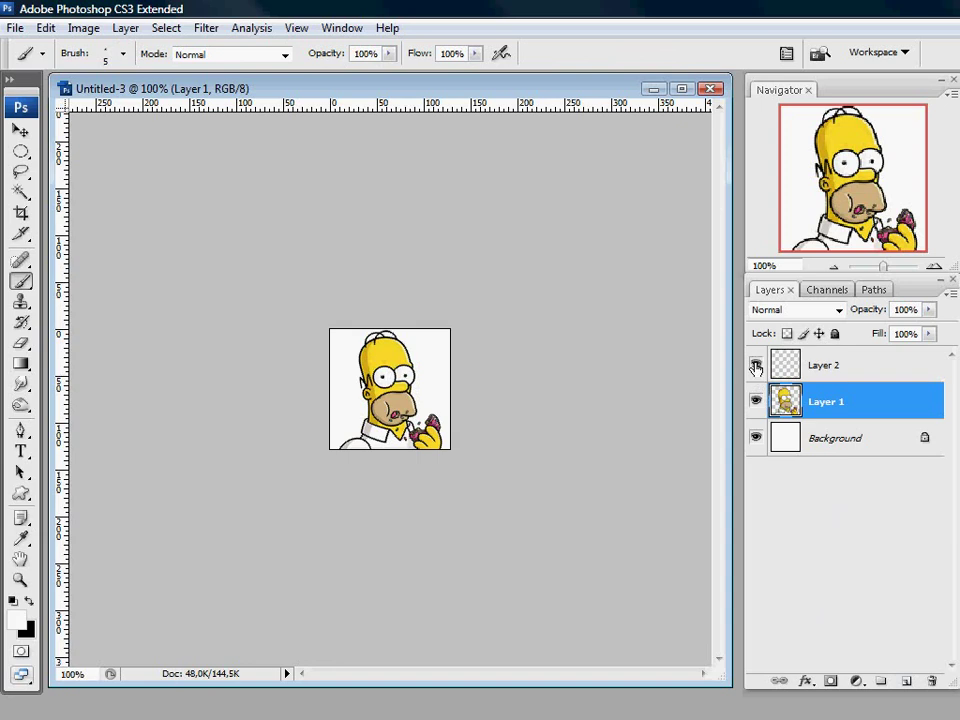
click(830, 366)
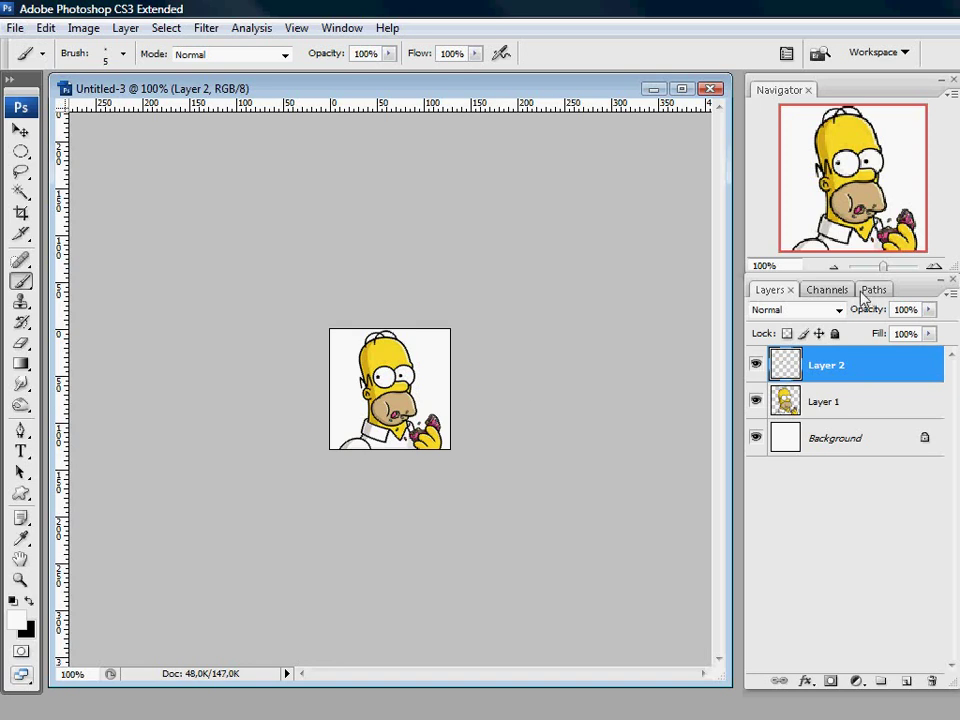
Save Untitled-3 in Targa format as spray001.tga in the animated sprays folder
click(800, 289)
click(769, 289)
click(15, 27)
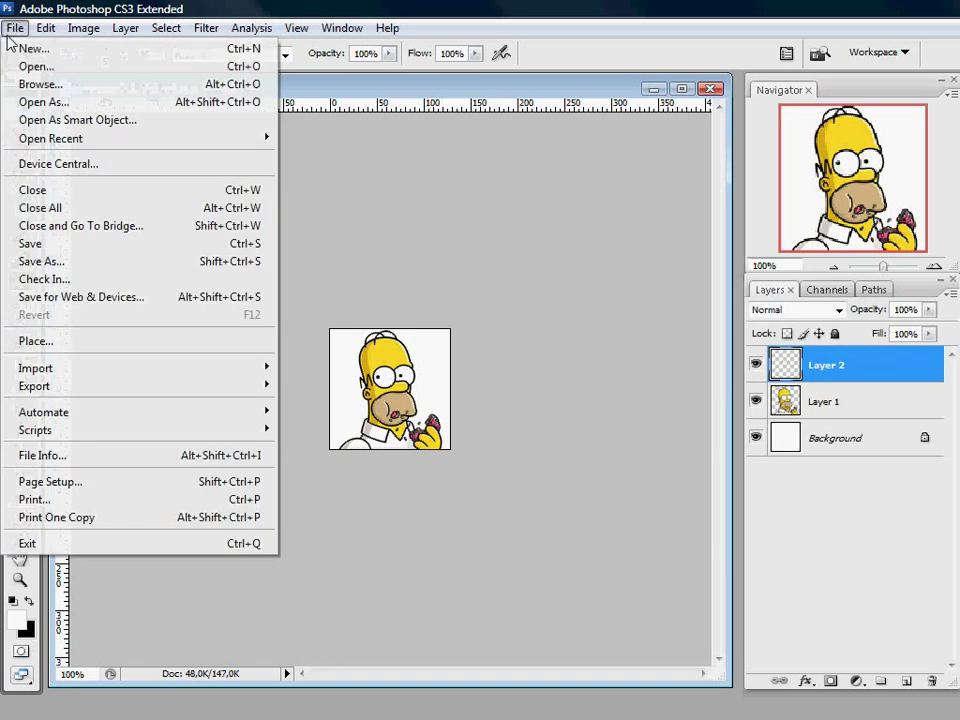
click(118, 262)
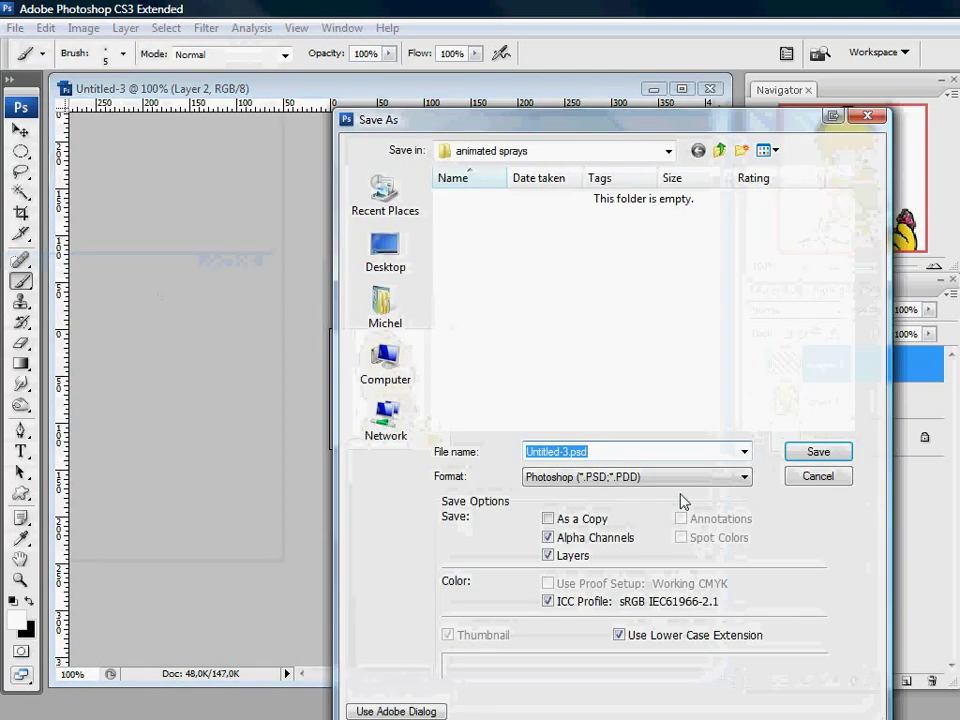
click(673, 477)
click(660, 701)
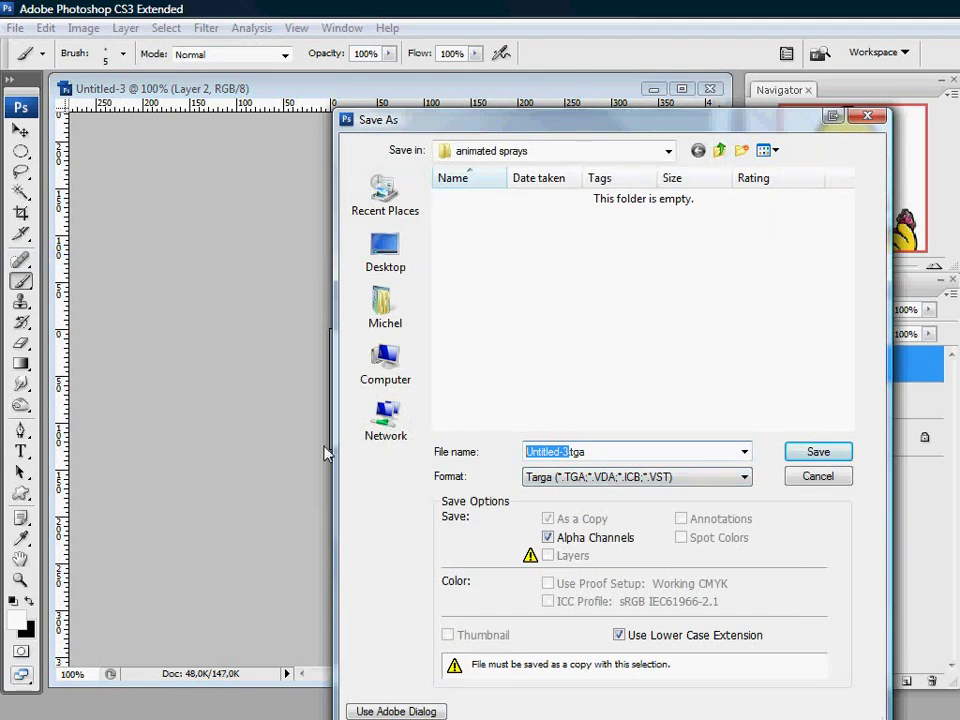
text(spray001)
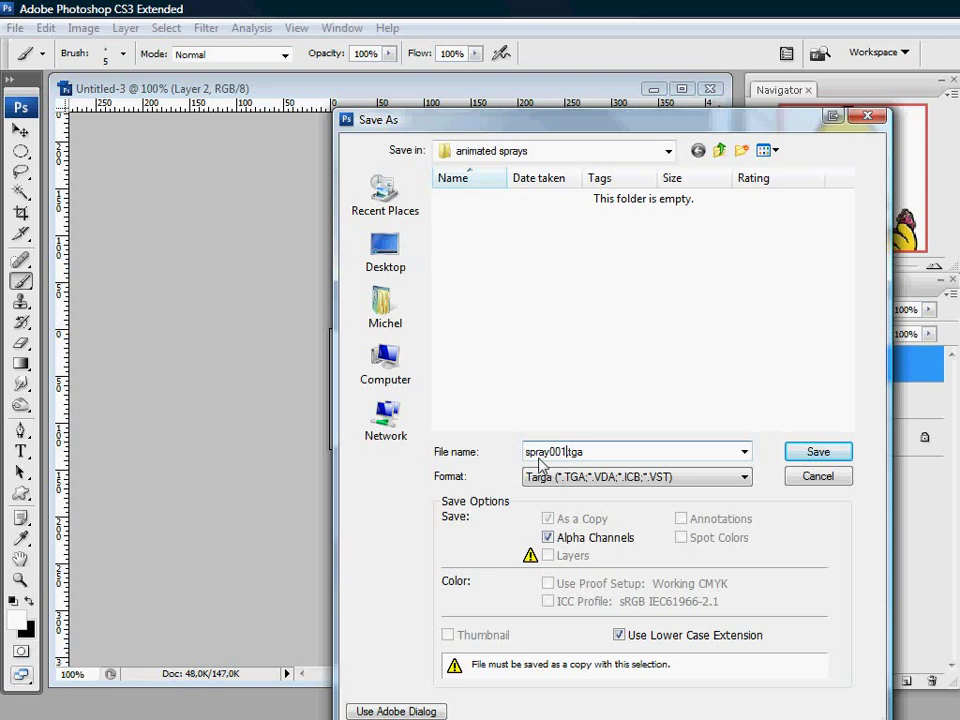
click(818, 453)
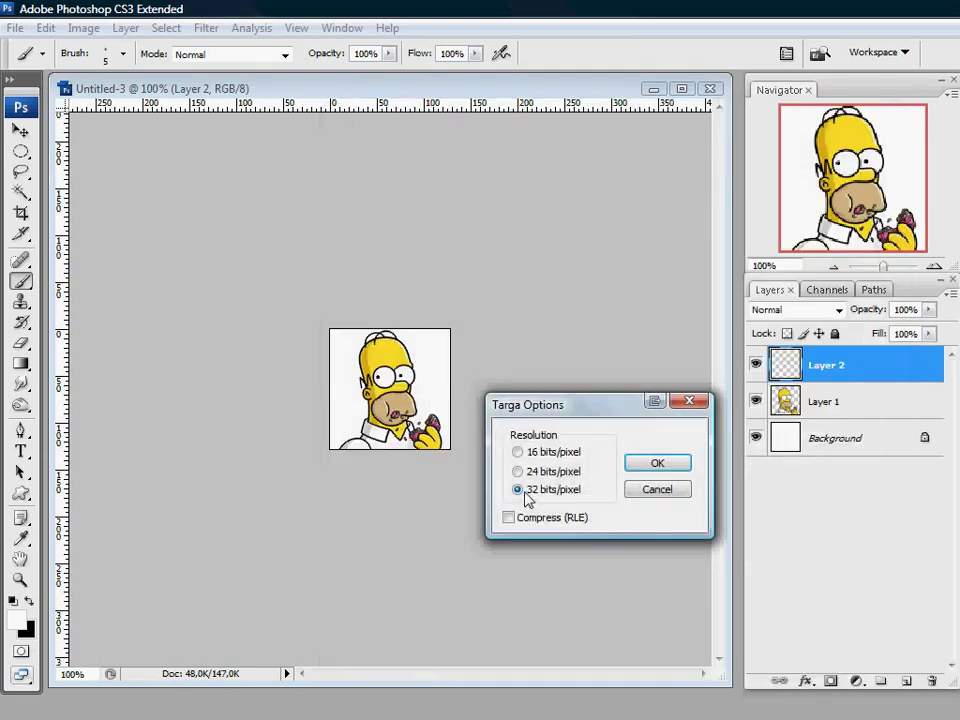
Confirm the Targa Options at 32 bits/pixel to finish saving spray001.tga
click(657, 465)
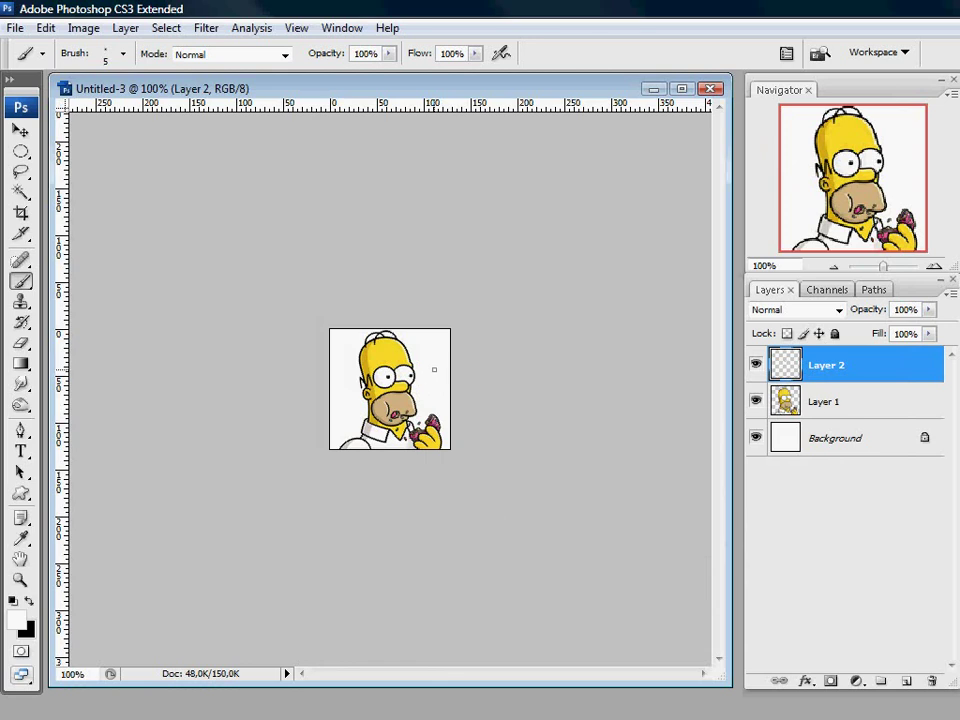
Save the second frame as spray002.tga, a 32 bits/pixel Targa, in animated sprays
click(15, 28)
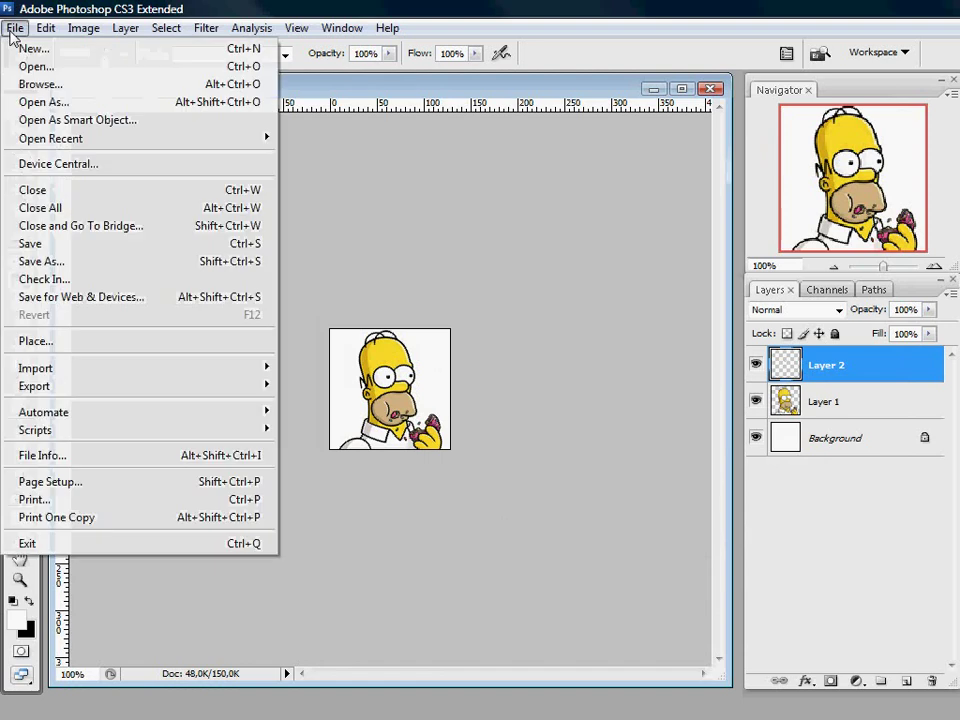
click(57, 263)
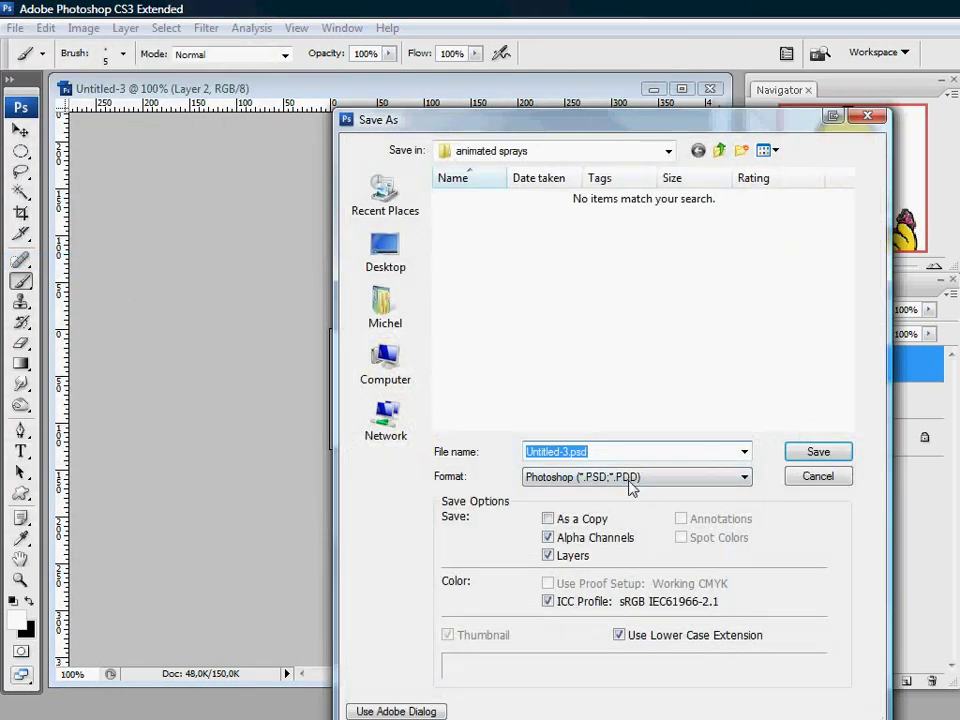
click(630, 478)
click(652, 701)
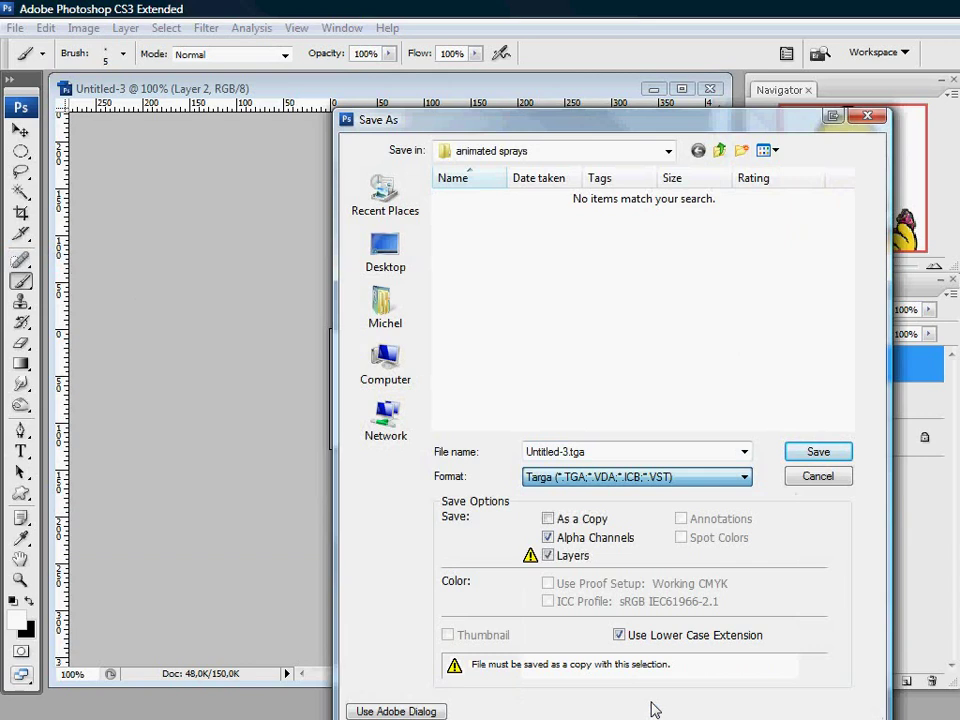
double_click(567, 452)
drag(567, 452, 264, 414)
key(BackSpace)
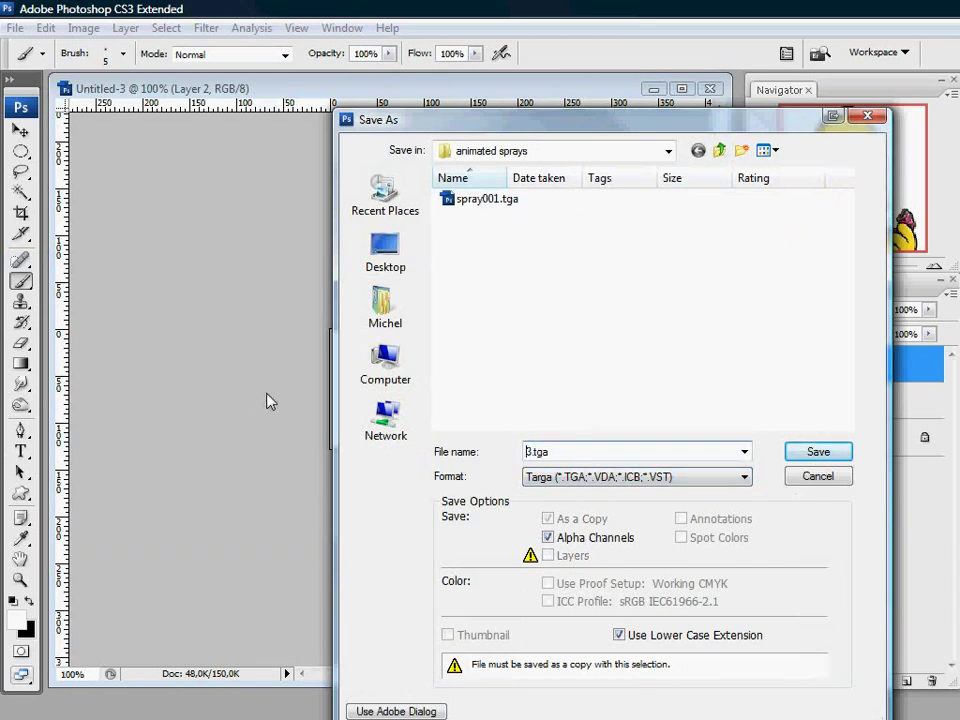
text(spray002)
click(818, 451)
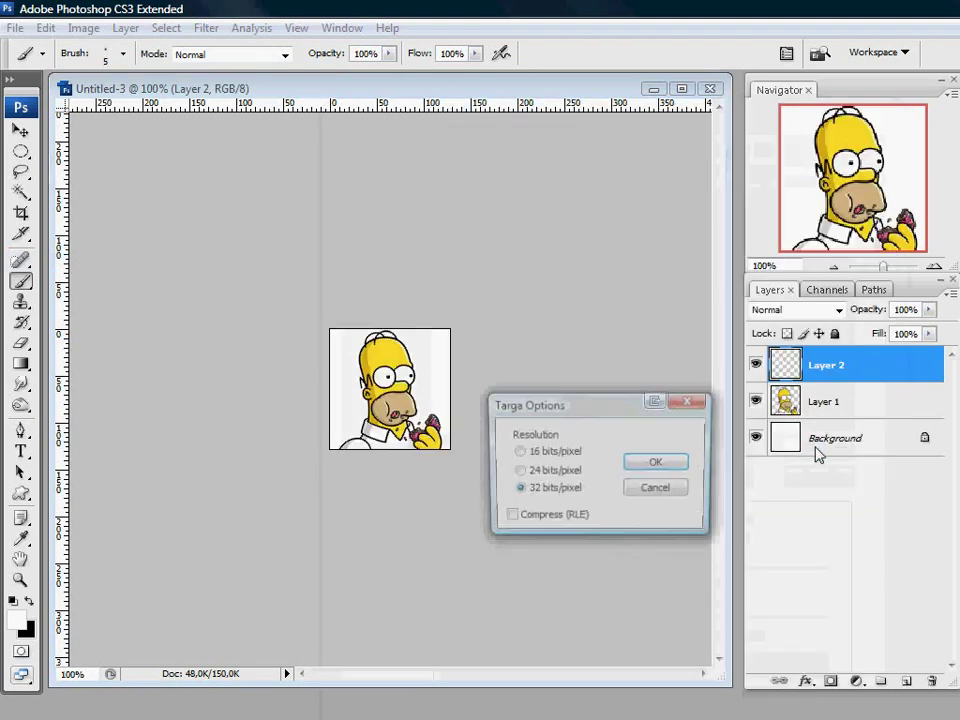
click(650, 462)
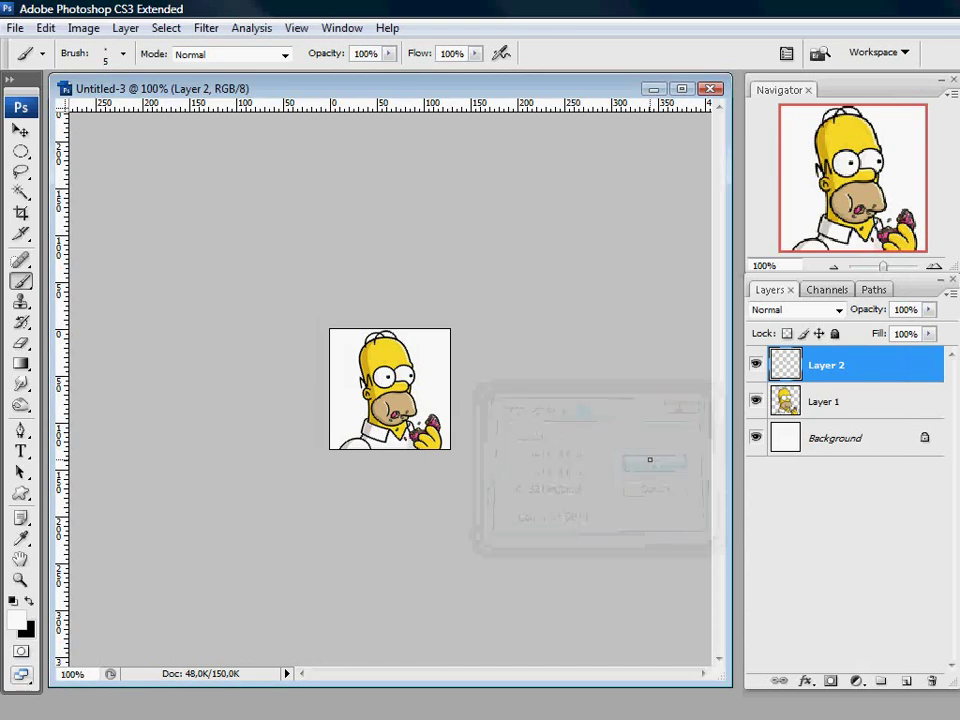
Make the Rectangular Marquee Tool the active tool from the marquee flyout
click(20, 151)
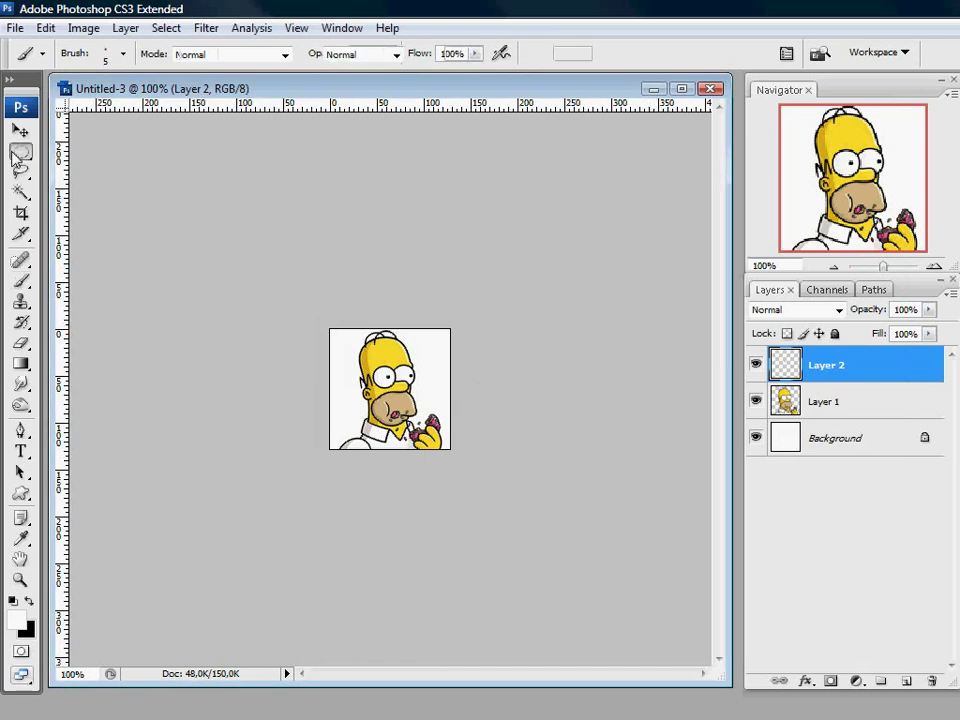
click(21, 151)
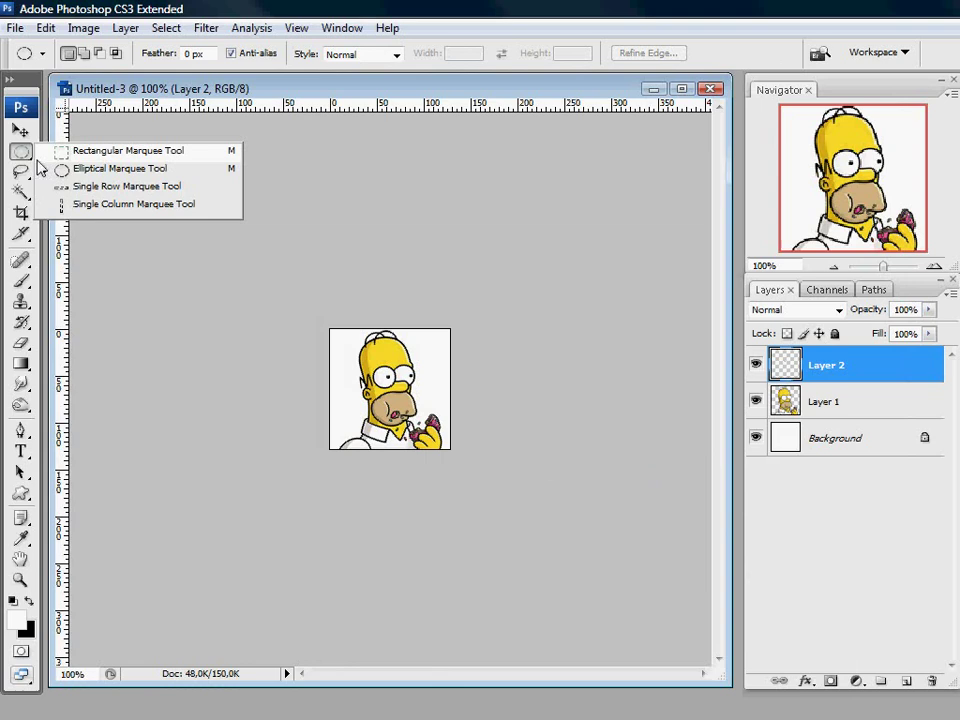
click(60, 150)
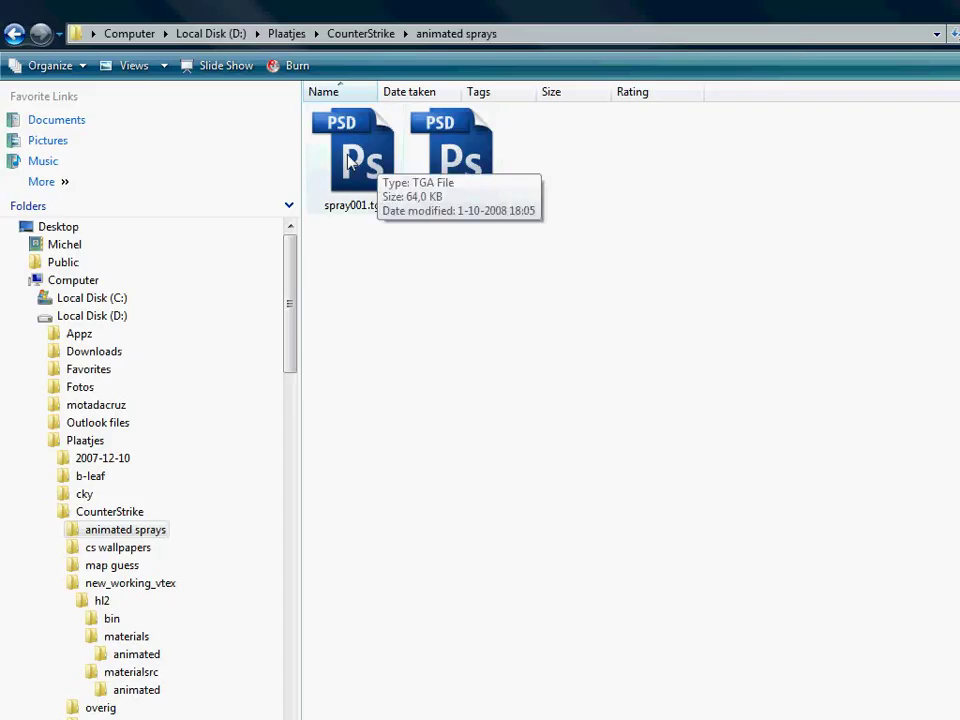
Select both spray001.tga and spray002.tga in the animated sprays folder
click(465, 165)
mouse_move(591, 306)
mouse_down()
mouse_move(272, 130)
mouse_move(320, 128)
mouse_up()
scroll(291, 279, down, 1)
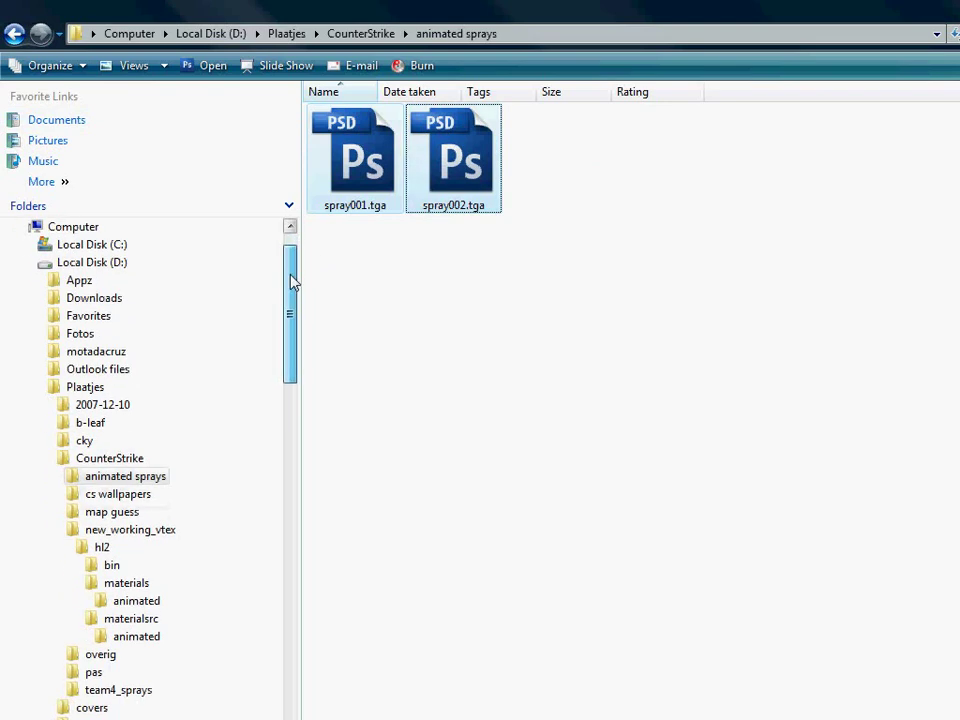
scroll(291, 279, up, 1)
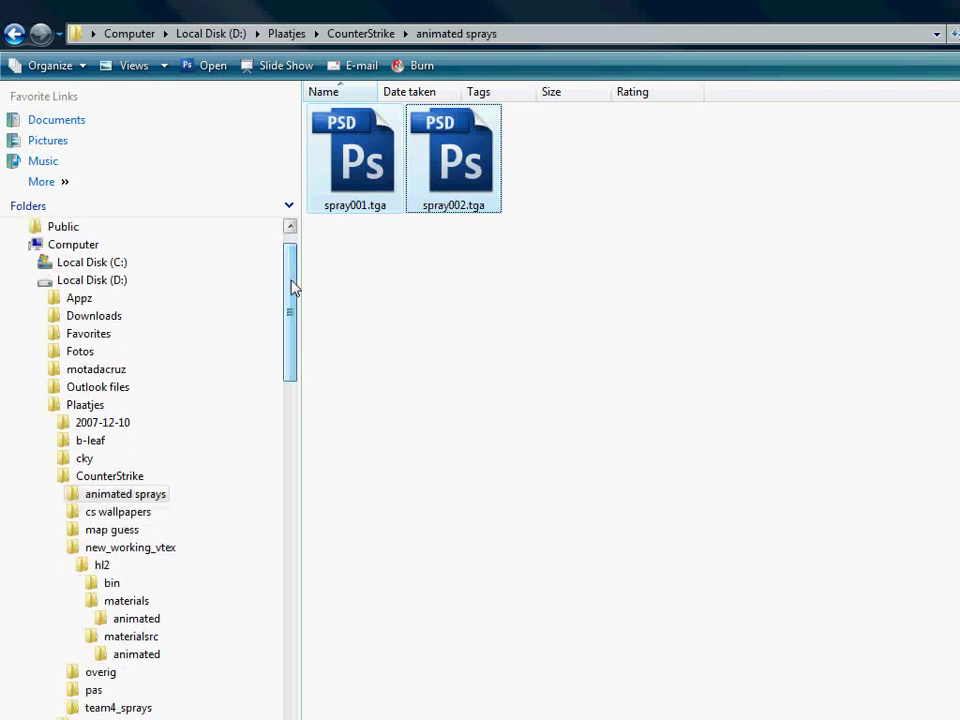
Paste both TGA frames into hl2\materialsrc\animated beside spray.txt
click(102, 566)
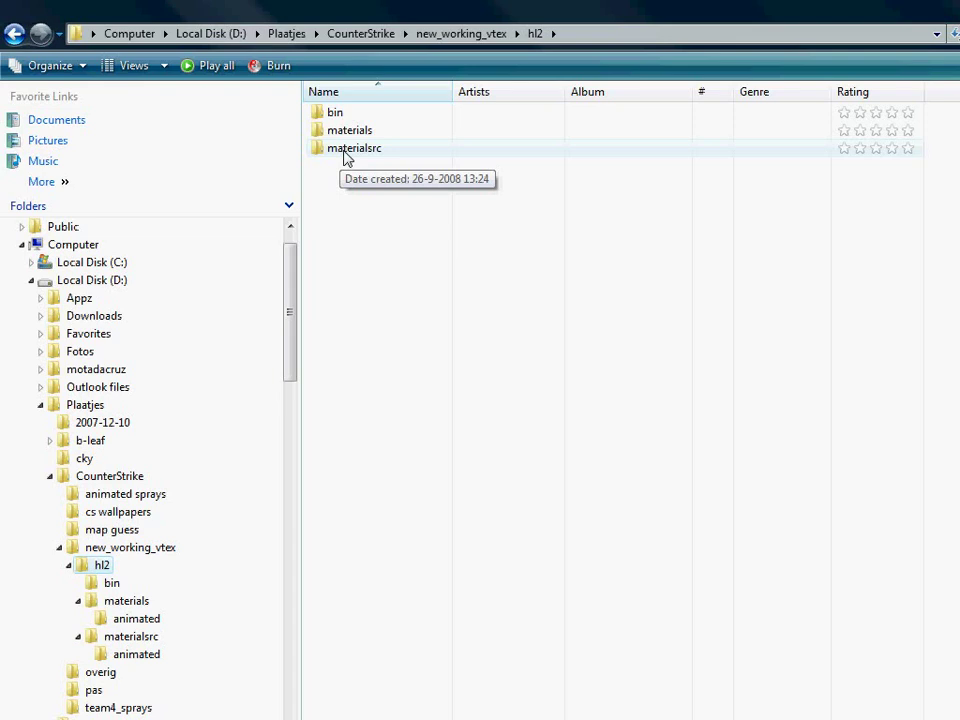
double_click(350, 152)
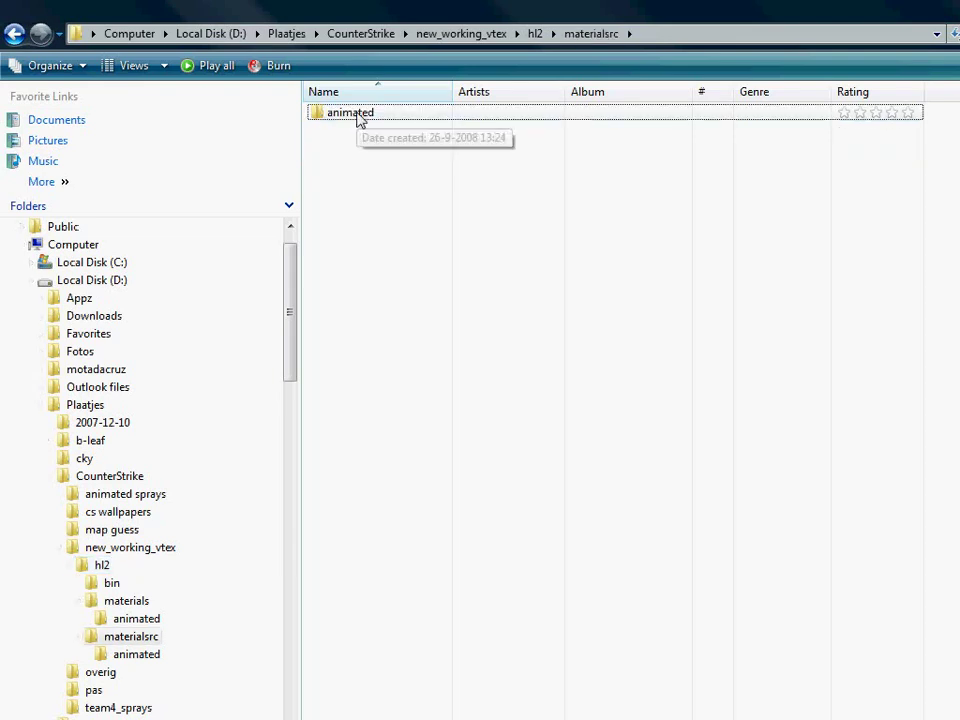
double_click(360, 116)
right_click(488, 153)
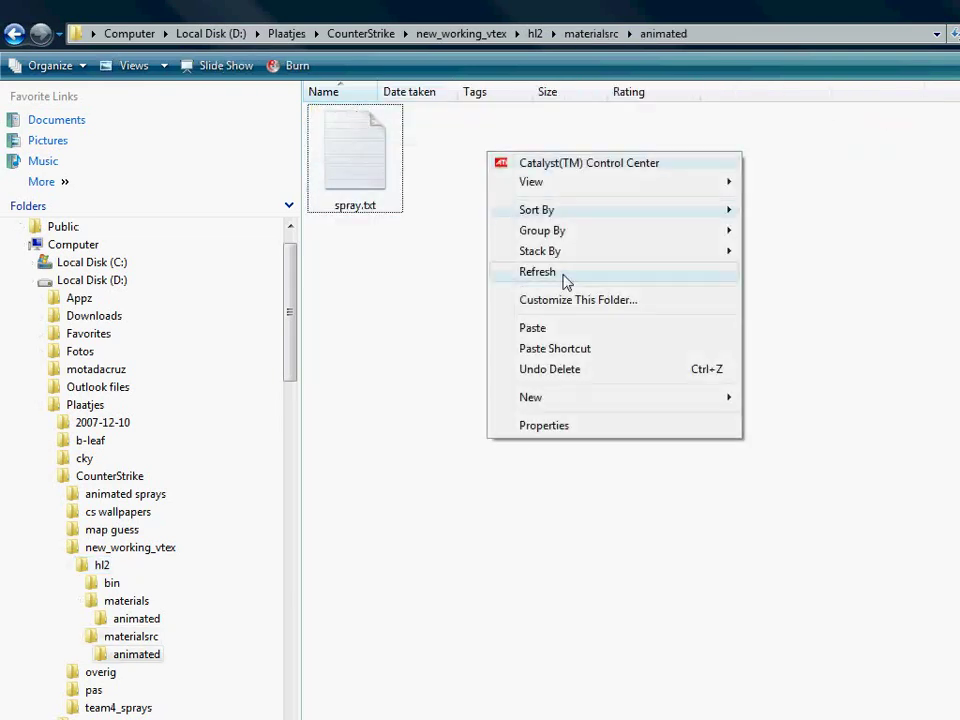
click(580, 331)
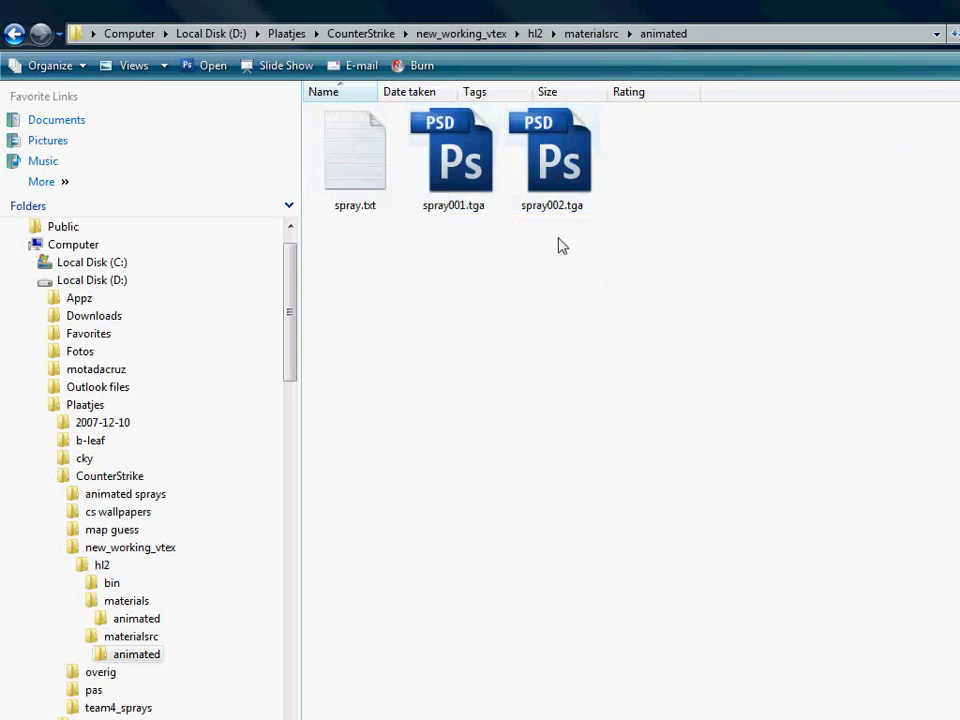
click(558, 245)
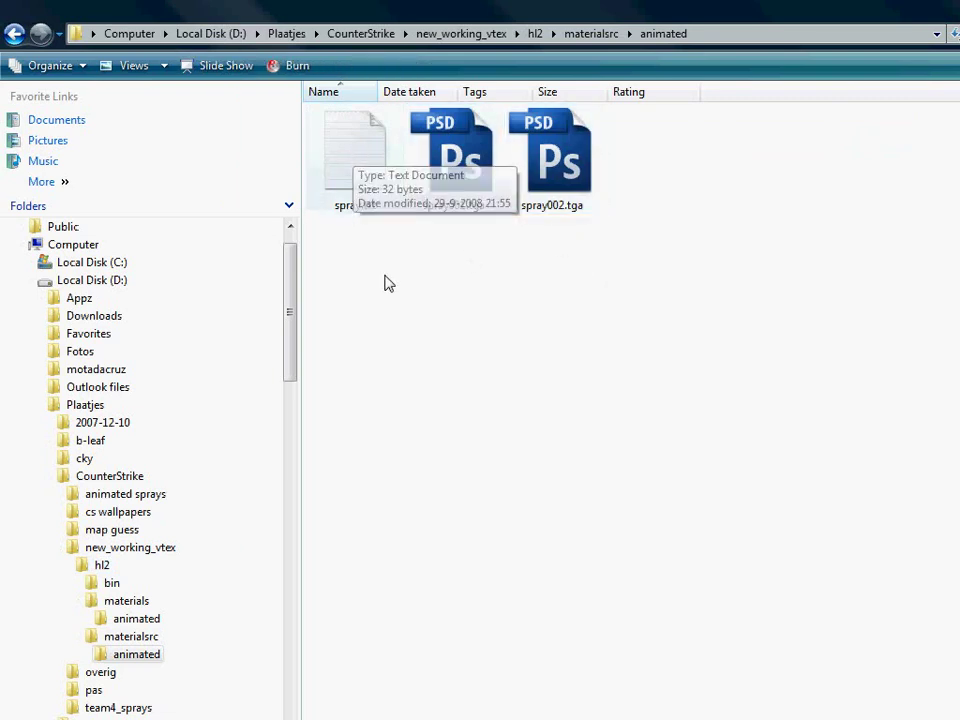
Change endframe from 4 to 2 in spray.txt, then save and close Notepad
double_click(361, 154)
drag(572, 343, 389, 149)
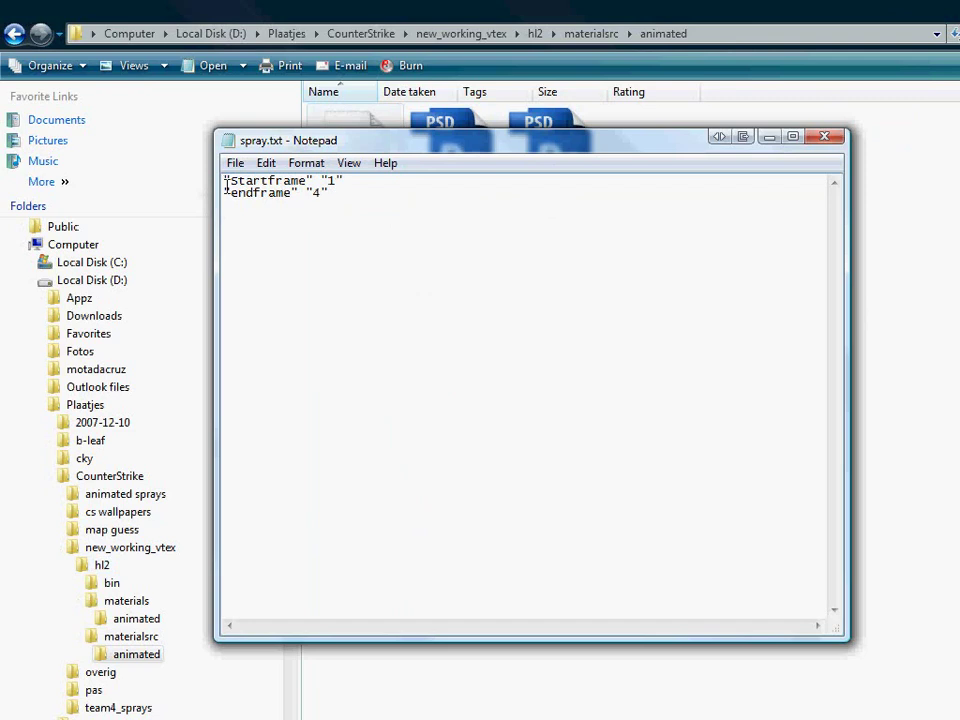
drag(363, 157, 375, 205)
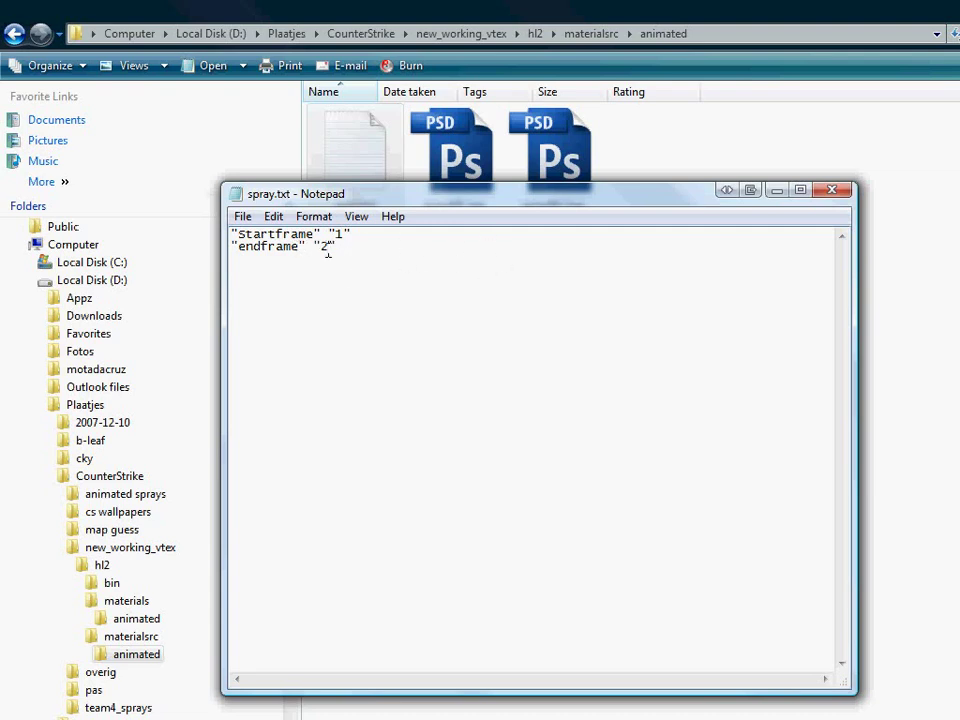
click(833, 191)
click(556, 488)
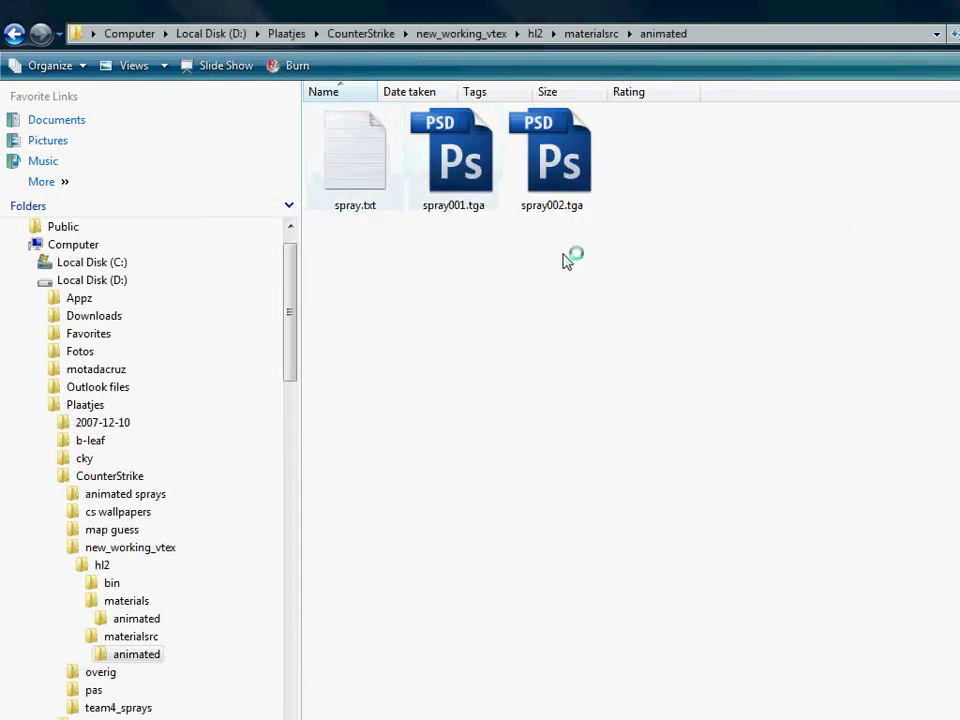
Go up to new_working_vtex and run convert.bat to build the spray with vtex
key(BackSpace)
key(BackSpace)
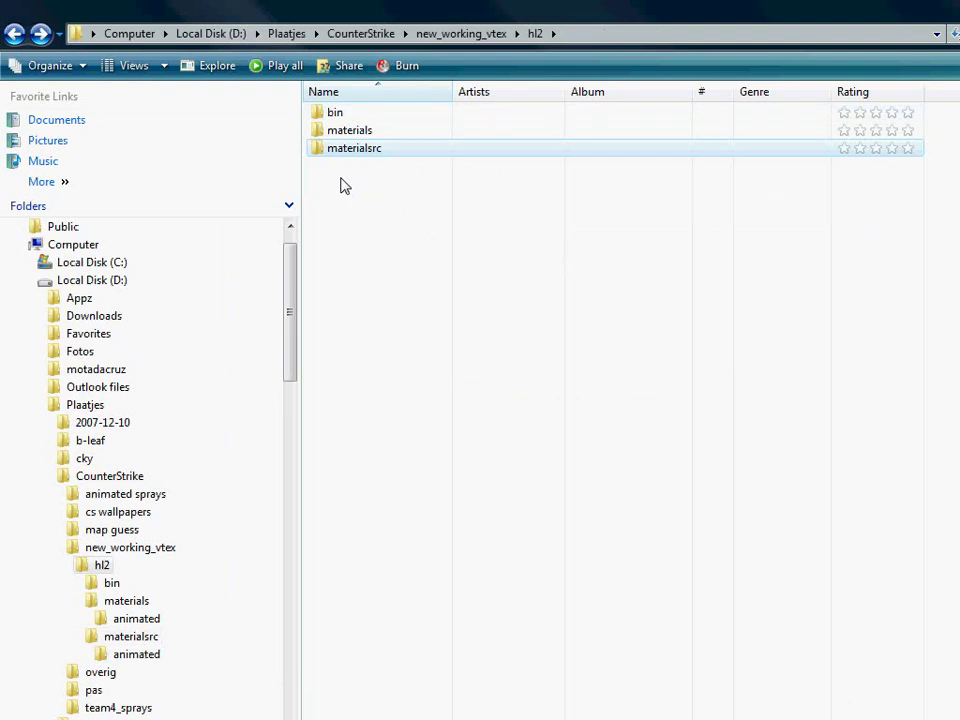
key(BackSpace)
key(BackSpace)
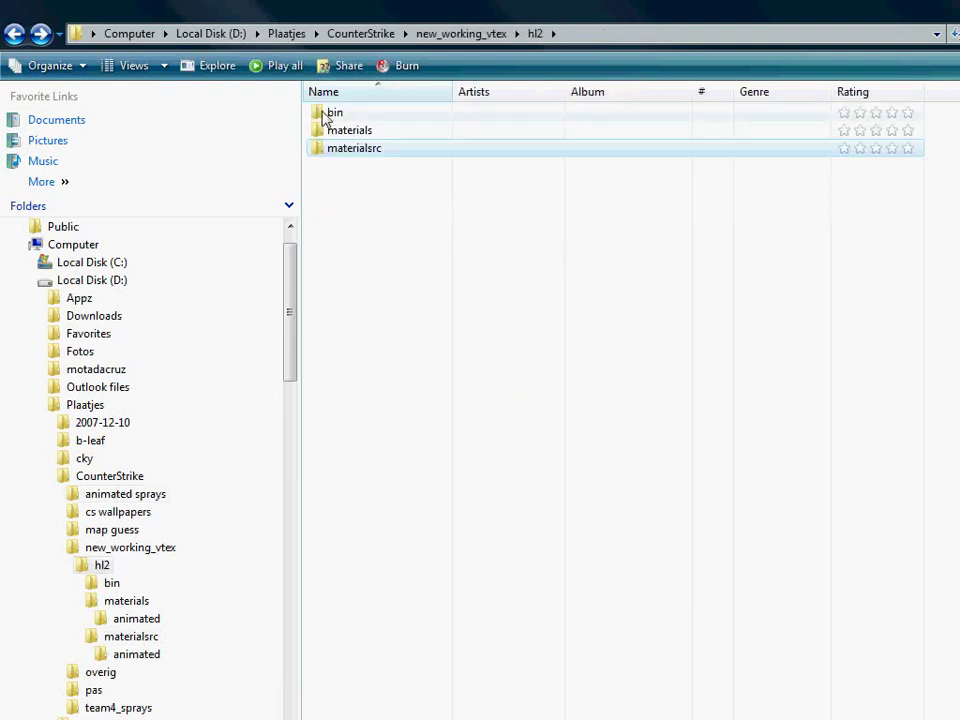
click(456, 36)
click(358, 232)
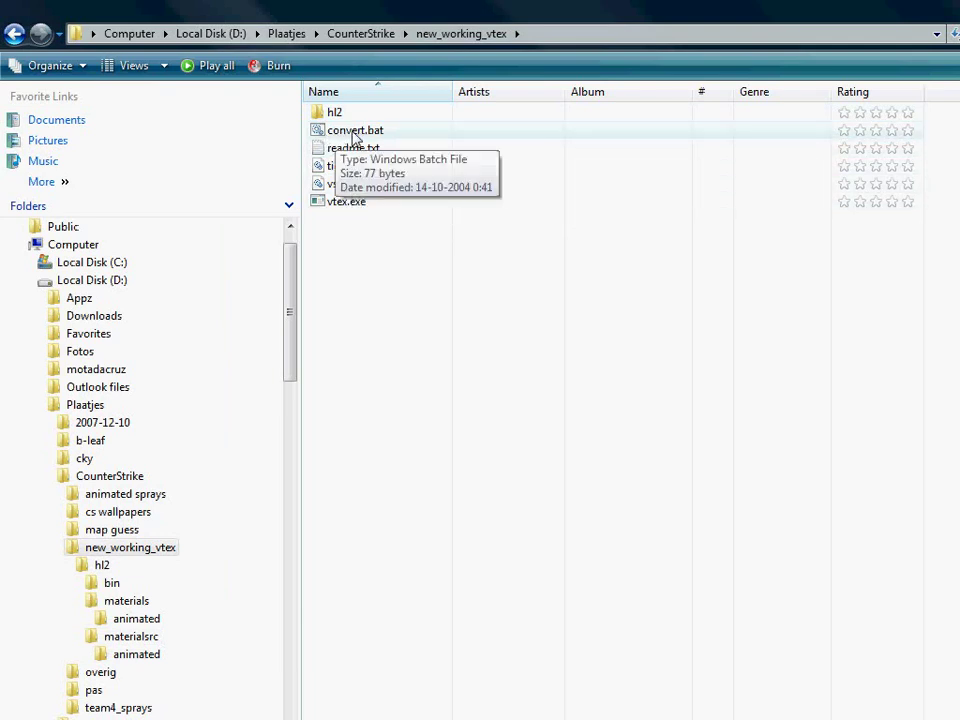
double_click(355, 131)
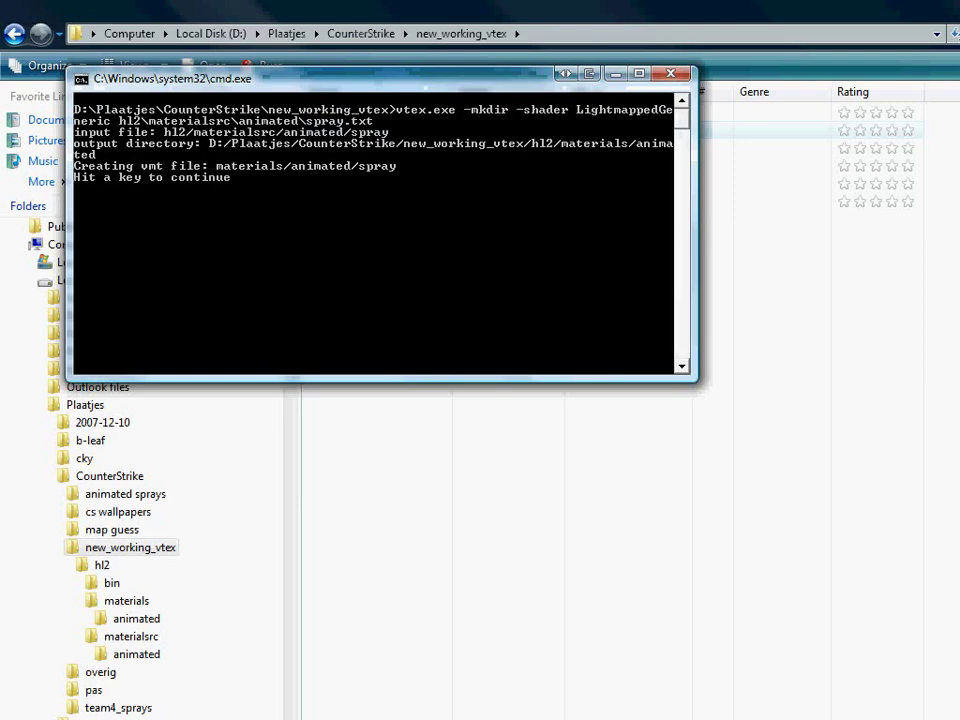
key(Return)
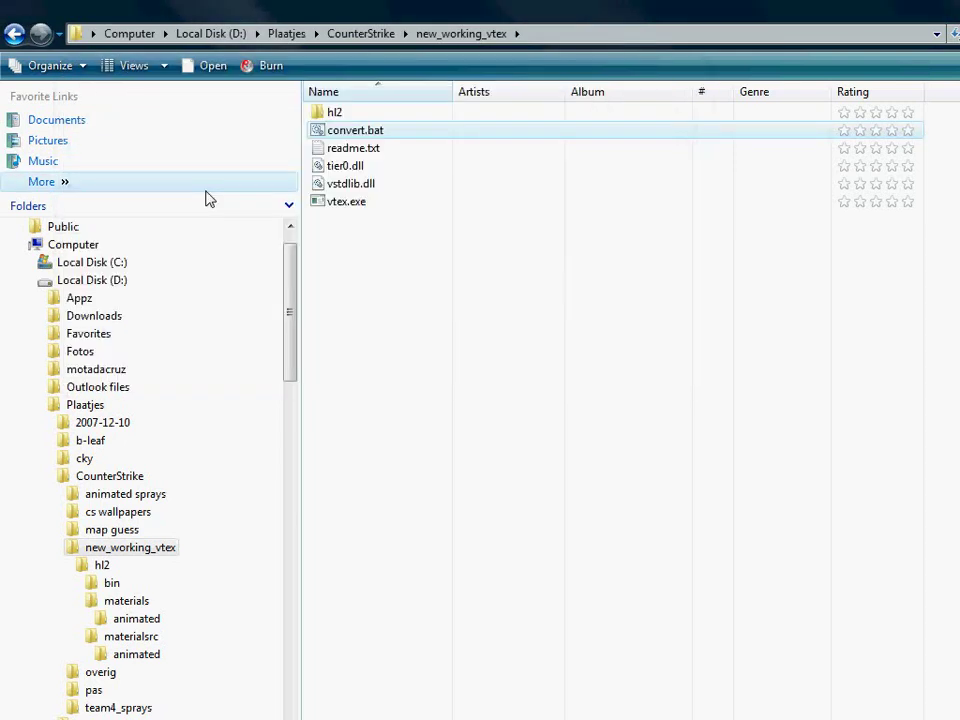
Open hl2\materials\animated and select the generated spray.vmt and spray.vtf
double_click(334, 113)
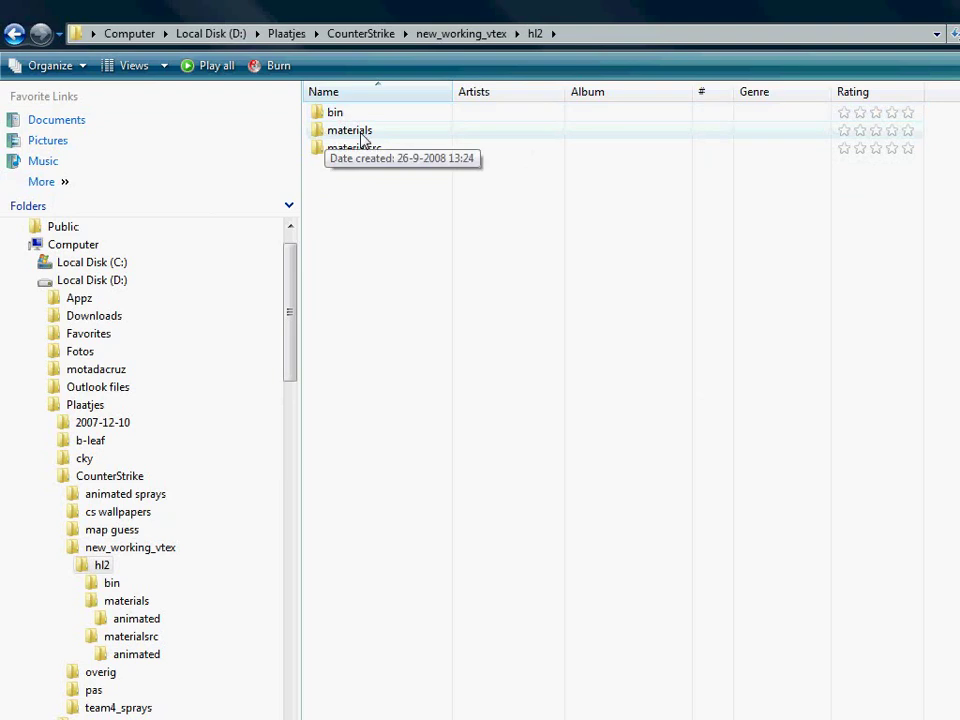
double_click(362, 131)
double_click(362, 168)
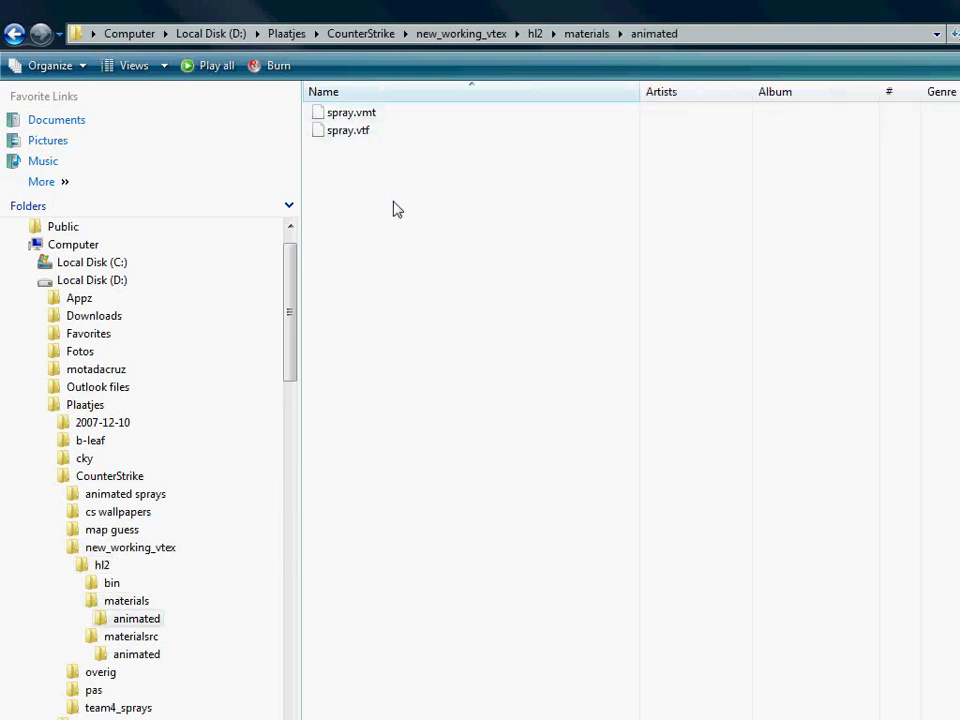
mouse_move(398, 205)
mouse_down()
mouse_move(321, 96)
mouse_move(343, 120)
mouse_up()
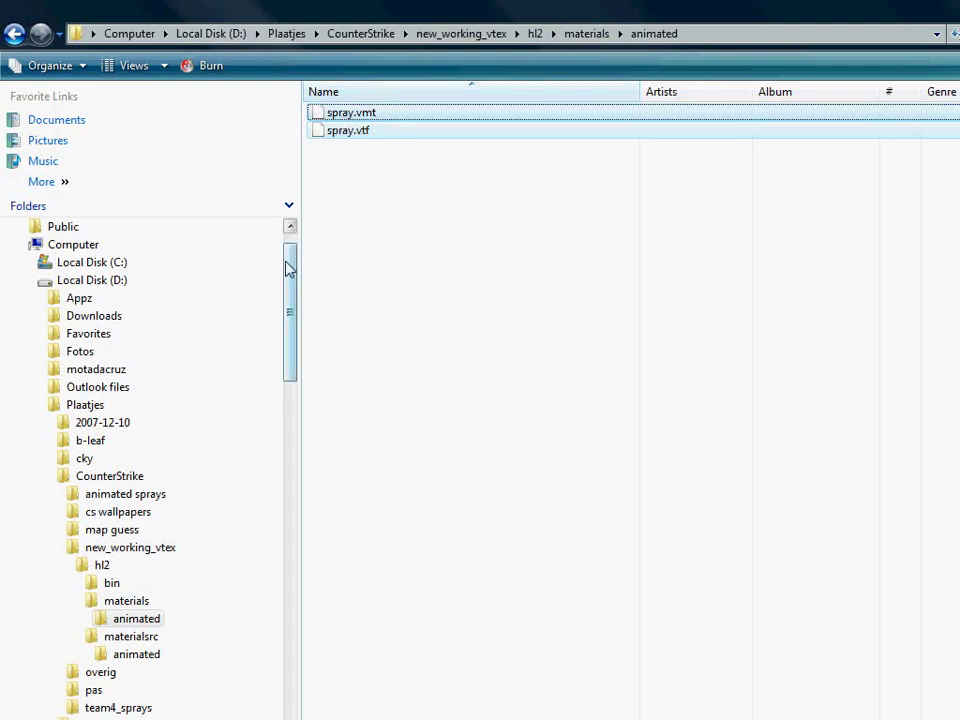
drag(287, 268, 294, 508)
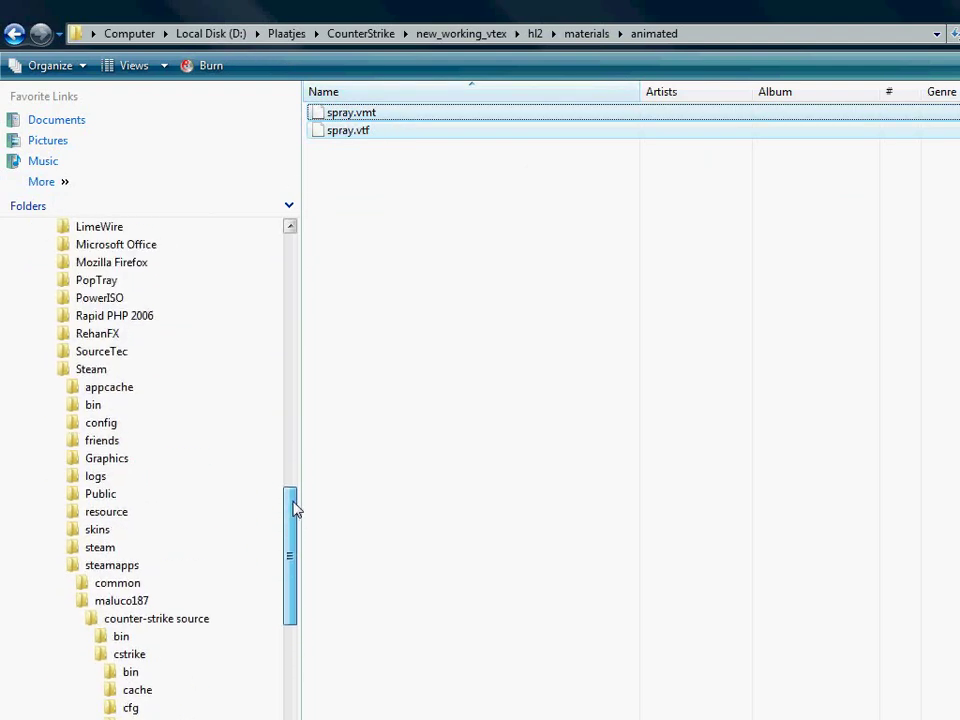
Navigate from Steam through steamapps to Counter-Strike Source's cstrike\materials\VGUI\logos folder
click(118, 370)
click(349, 292)
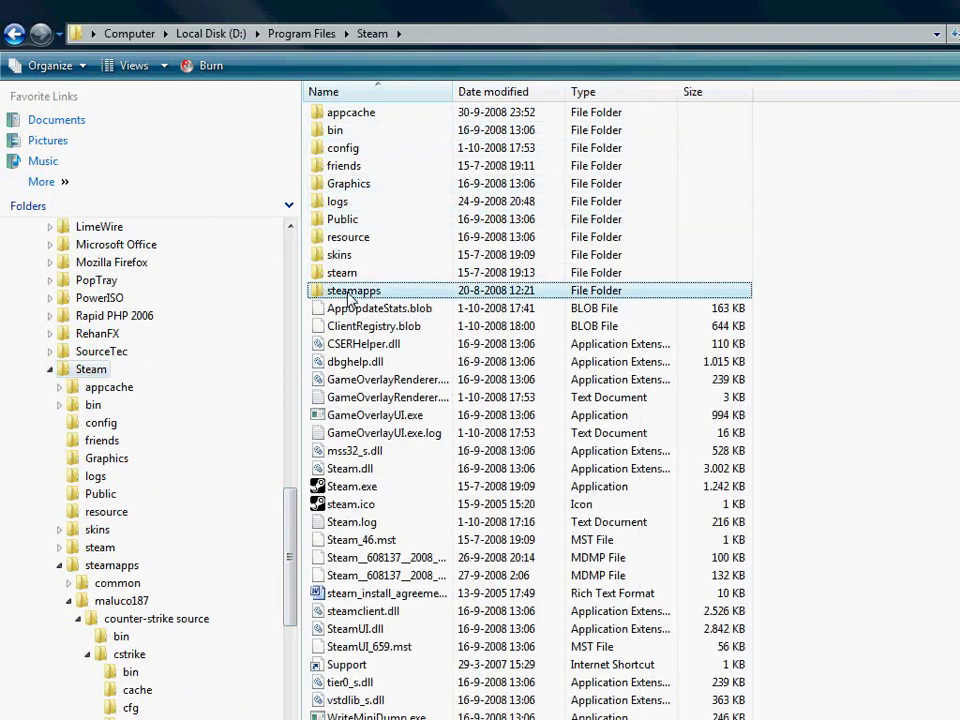
double_click(349, 291)
double_click(352, 135)
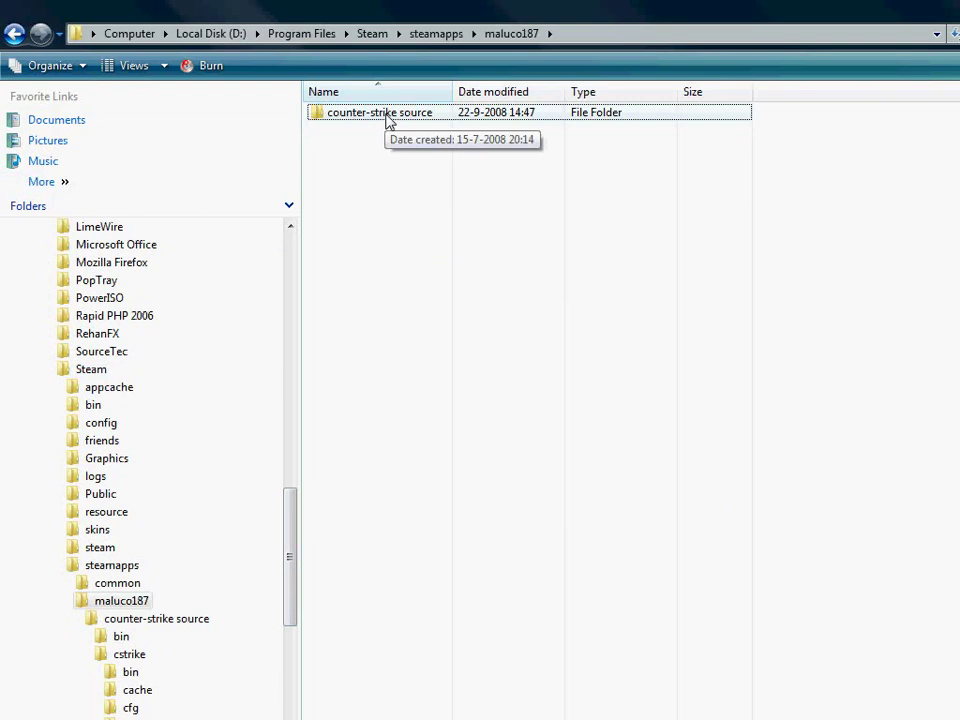
double_click(386, 121)
double_click(344, 131)
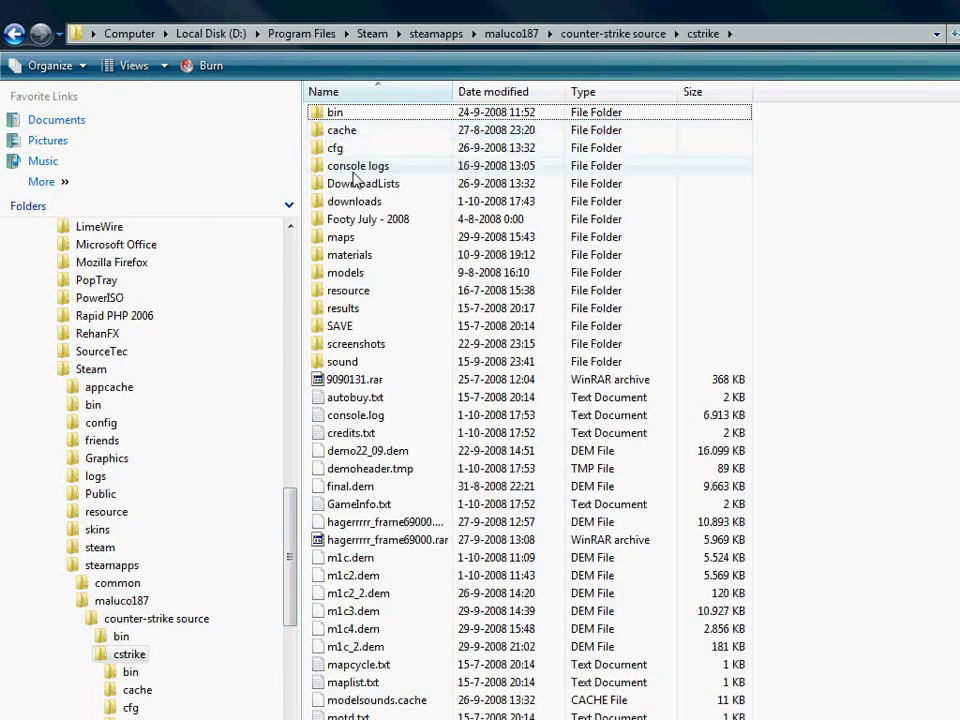
double_click(350, 256)
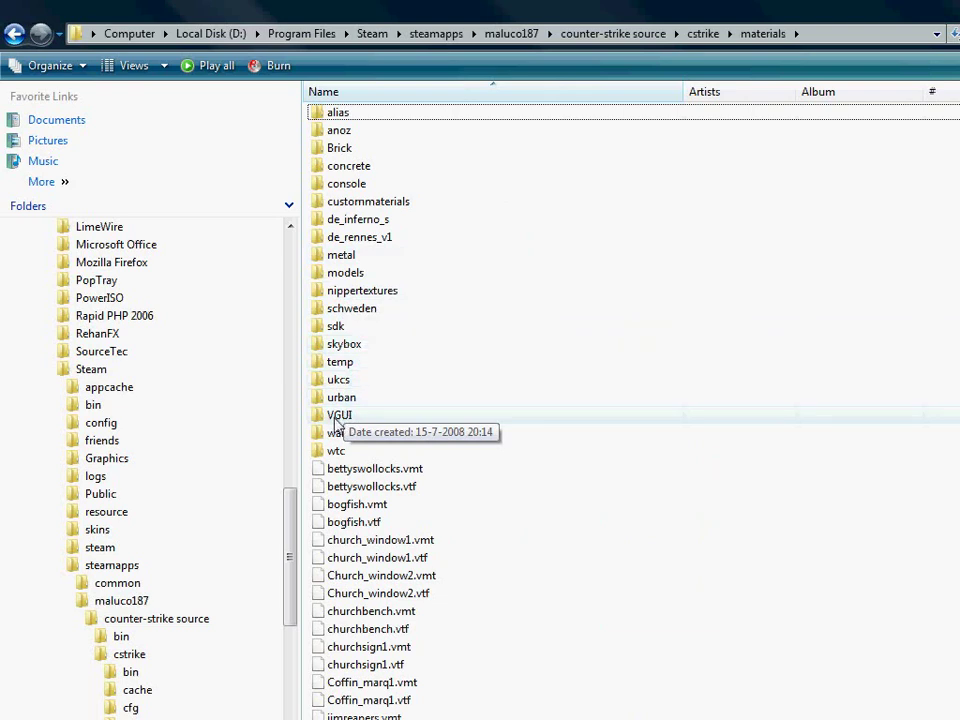
double_click(337, 418)
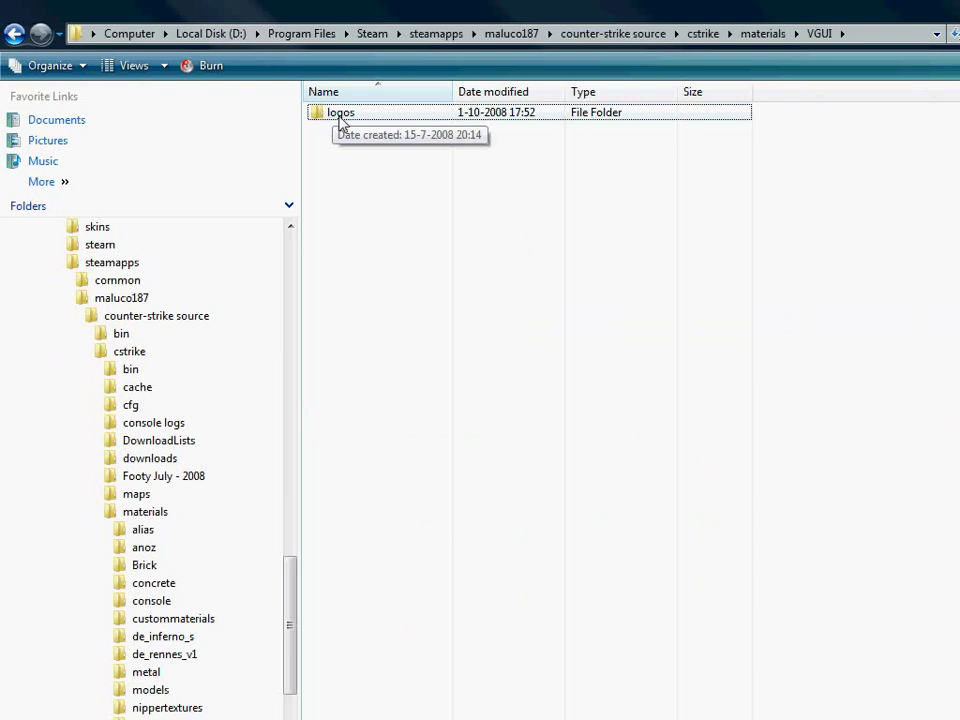
double_click(340, 113)
scroll(340, 122, down, 5)
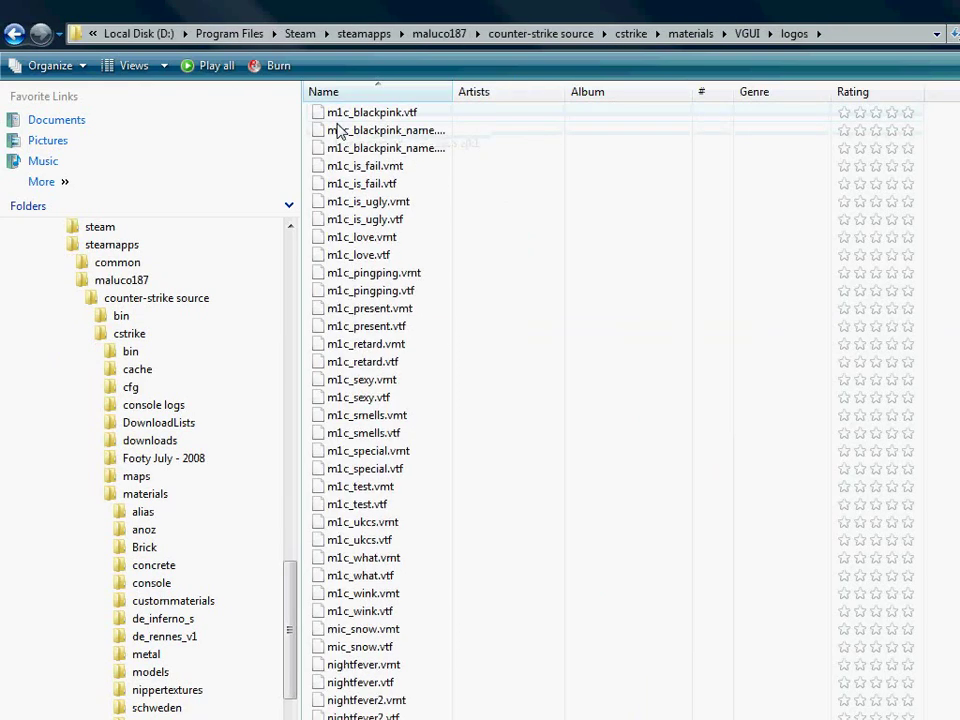
scroll(339, 128, up, 5)
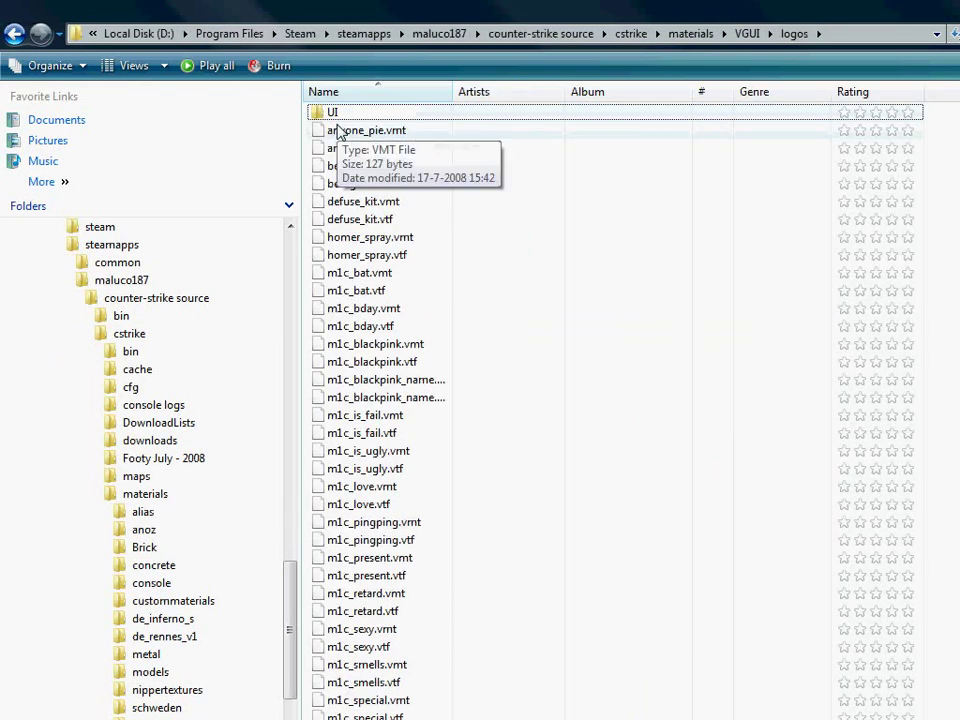
Copy homer_spray.vtf and paste it into the logos folder
right_click(456, 258)
click(498, 460)
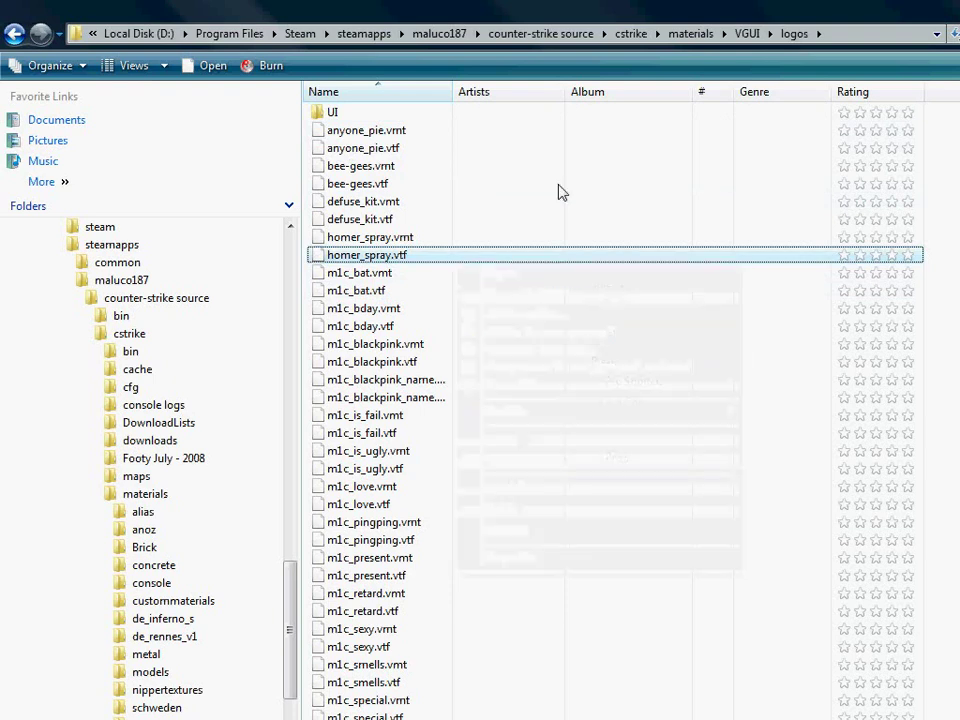
right_click(559, 191)
click(605, 360)
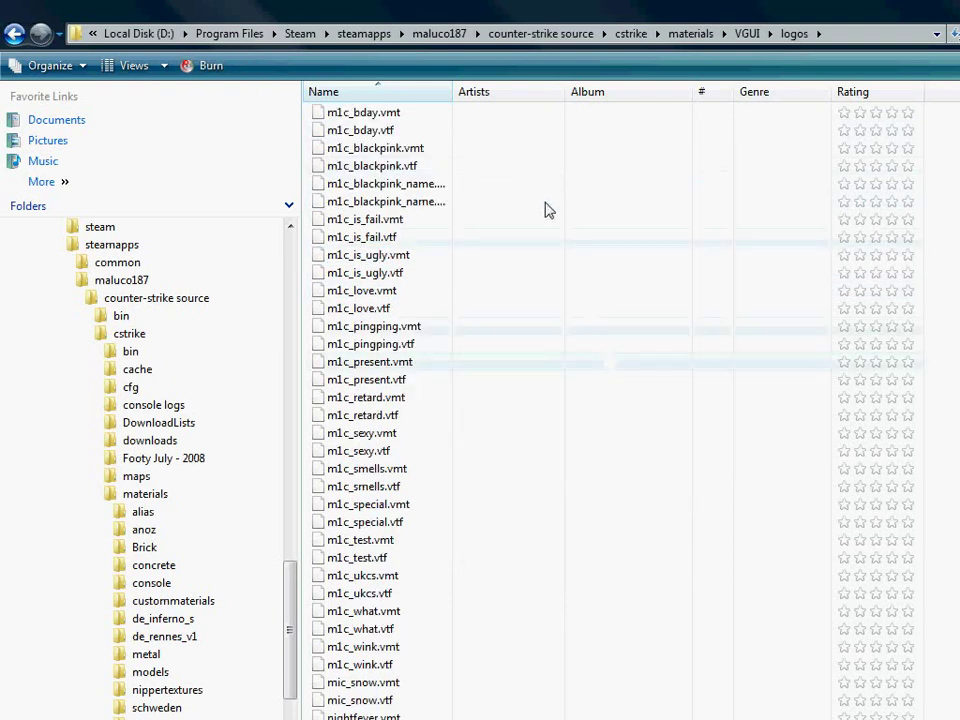
scroll(527, 178, up, 4)
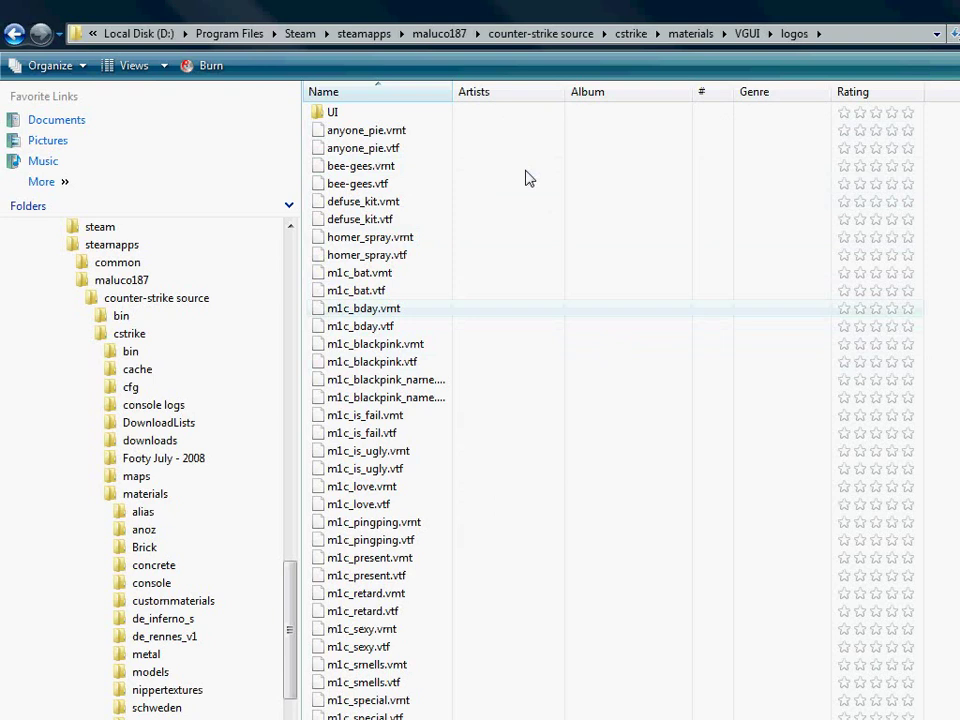